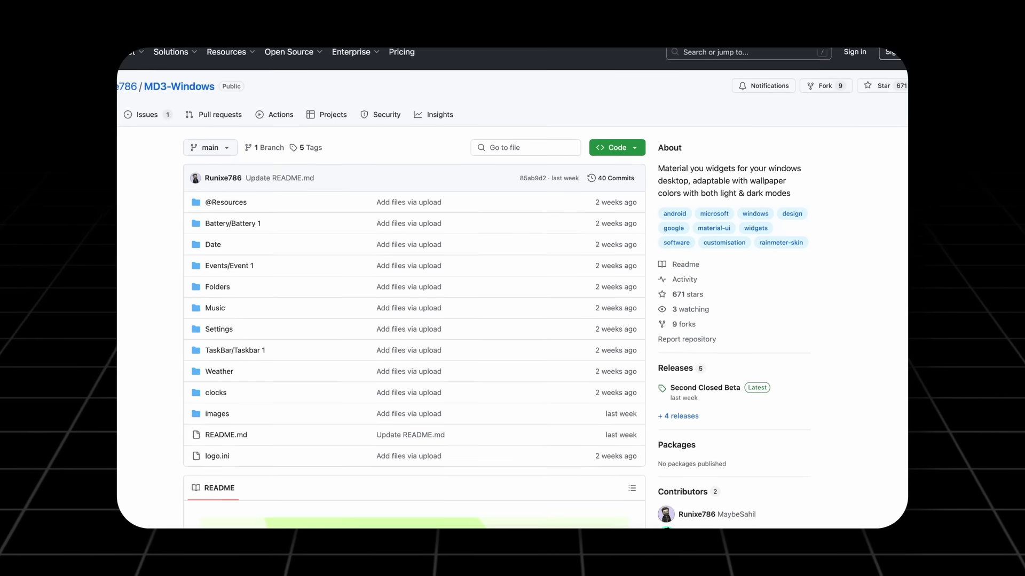
Scroll through the MD3-Windows README, past the feature comparison table and desktop screenshots
{"action": "scroll", "coordinate": [414, 288], "scroll_direction": "down", "scroll_amount": 8}
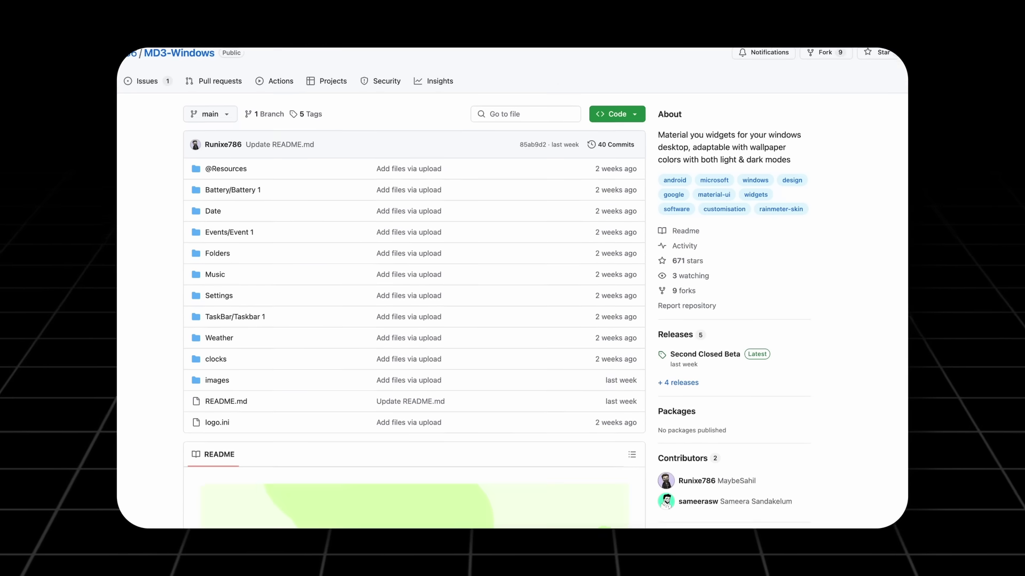
{"action": "scroll", "coordinate": [414, 289], "scroll_direction": "down", "scroll_amount": 2}
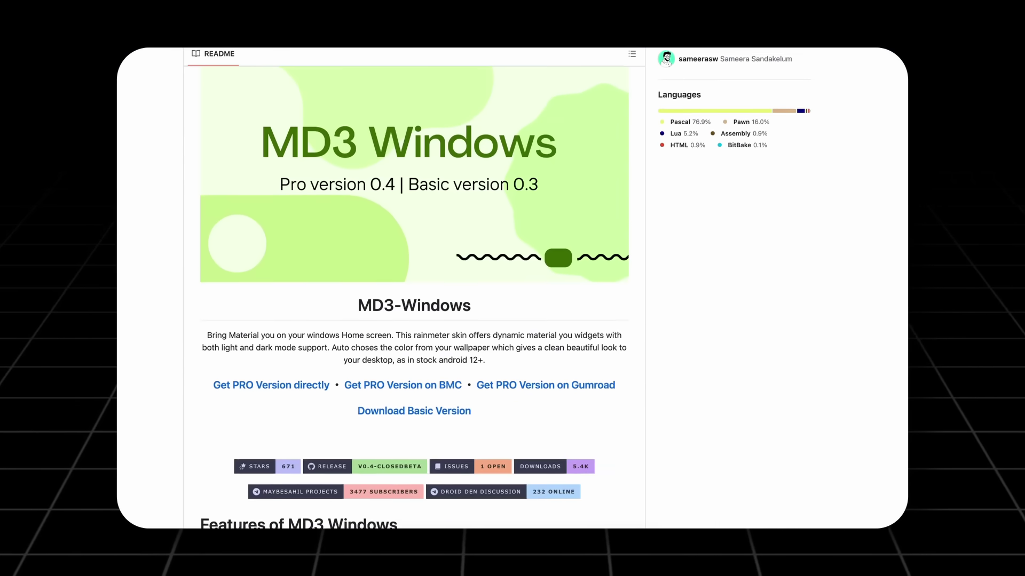
{"action": "scroll", "coordinate": [414, 288], "scroll_direction": "down", "scroll_amount": 5}
{"action": "scroll", "coordinate": [414, 289], "scroll_direction": "down", "scroll_amount": 10}
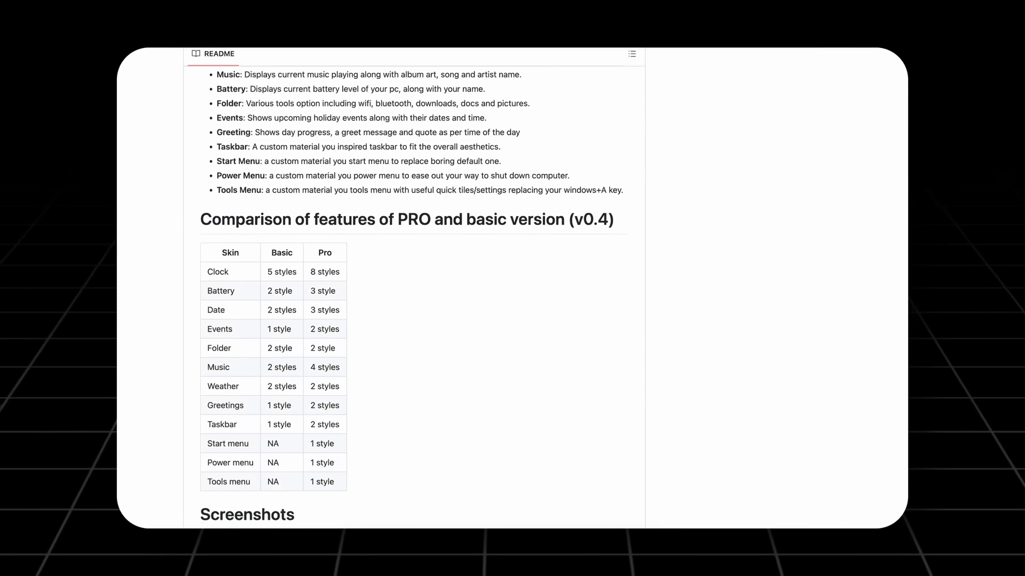
{"action": "scroll", "coordinate": [414, 288], "scroll_direction": "down", "scroll_amount": 3}
{"action": "scroll", "coordinate": [414, 288], "scroll_direction": "down", "scroll_amount": 4}
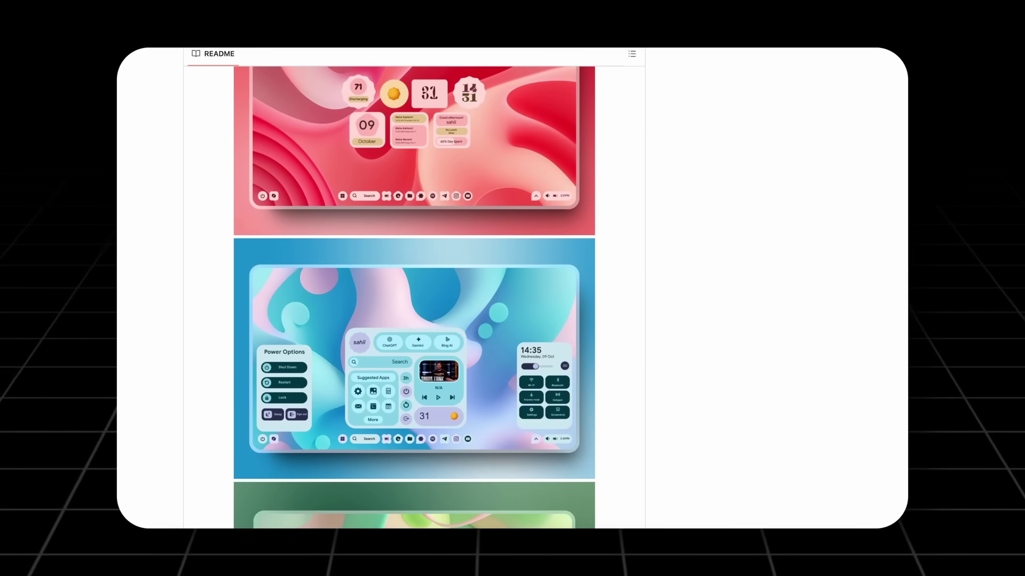
{"action": "scroll", "coordinate": [415, 288], "scroll_direction": "down", "scroll_amount": 8}
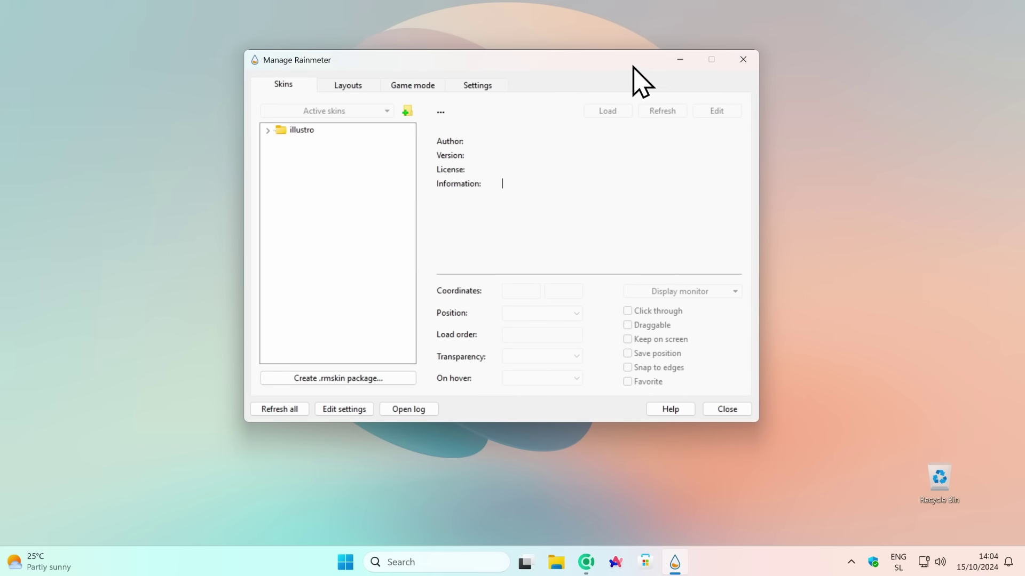
Close the Rainmeter manager and open rainmeter.net from Chrome's search results
{"action": "left_click", "coordinate": [751, 62]}
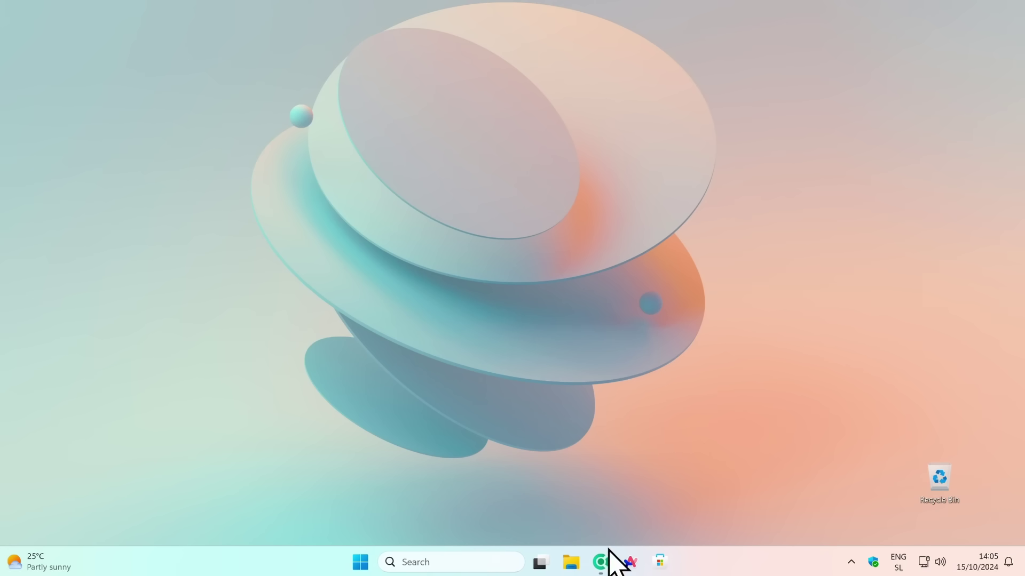
{"action": "left_click", "coordinate": [607, 553]}
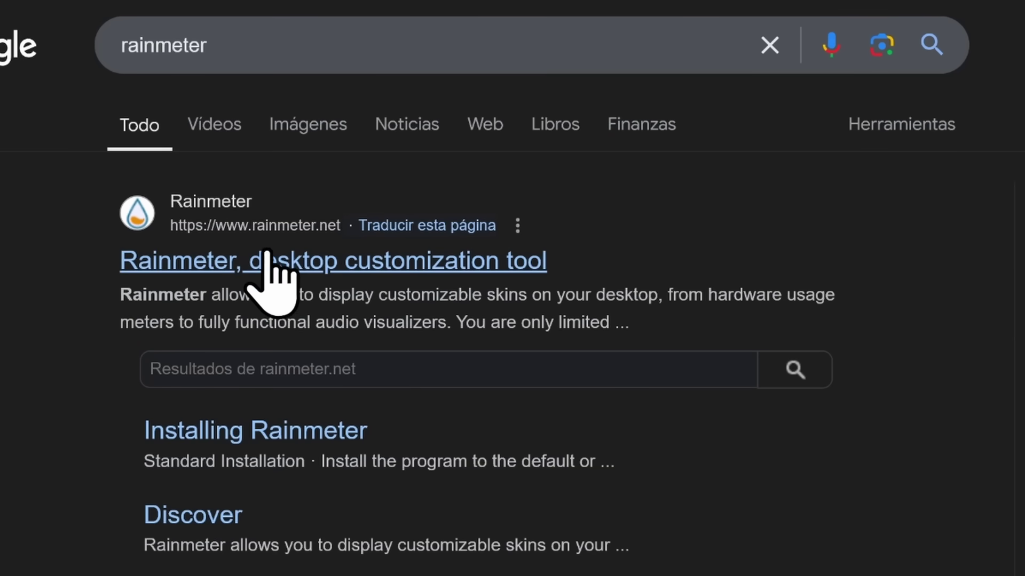
{"action": "left_click", "coordinate": [515, 264]}
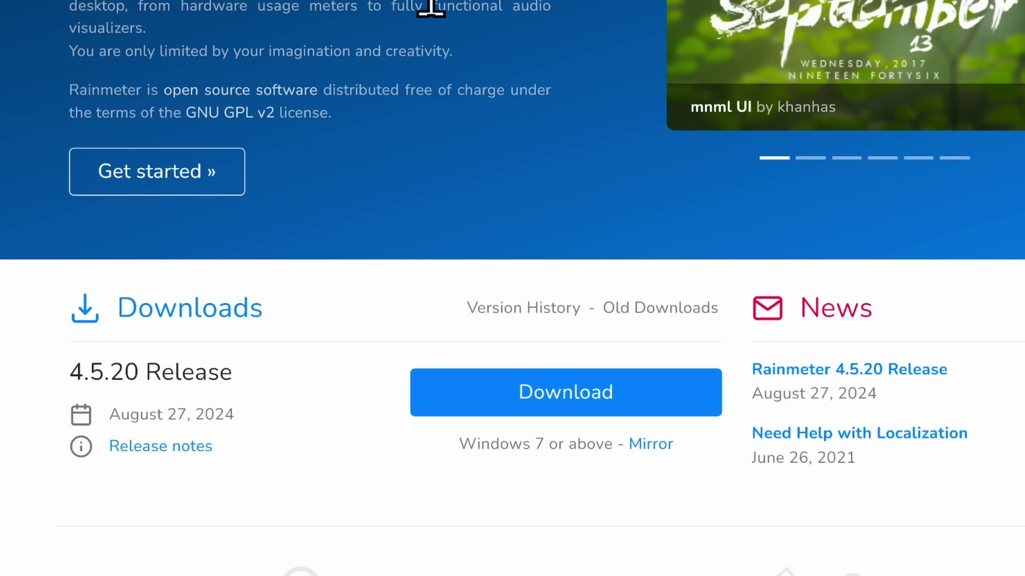
Download and save the Rainmeter 4.5.20 installer, confirm it finished, then minimize Chrome
{"action": "left_click", "coordinate": [582, 398]}
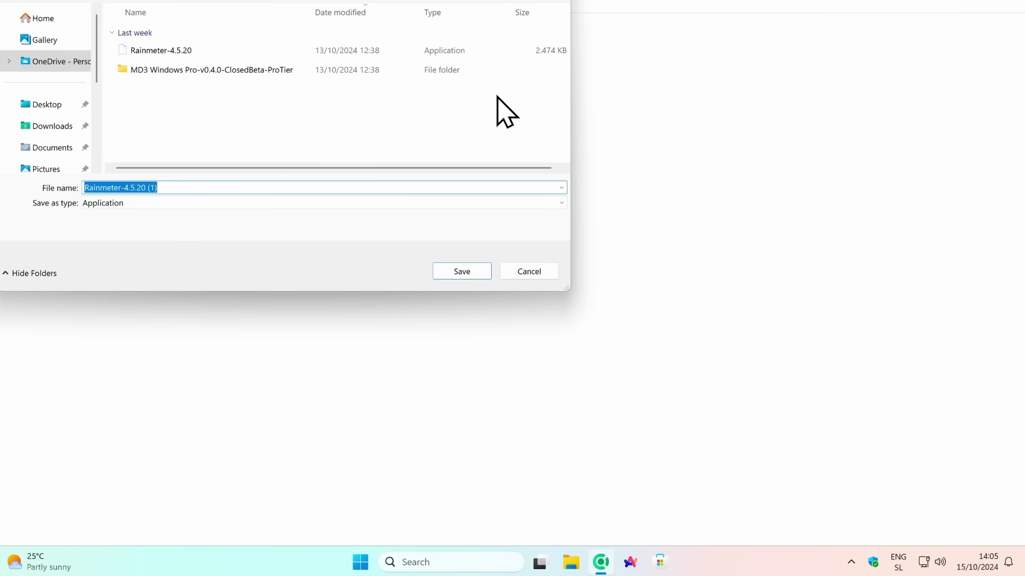
{"action": "left_click", "coordinate": [462, 271]}
{"action": "left_click", "coordinate": [961, 33]}
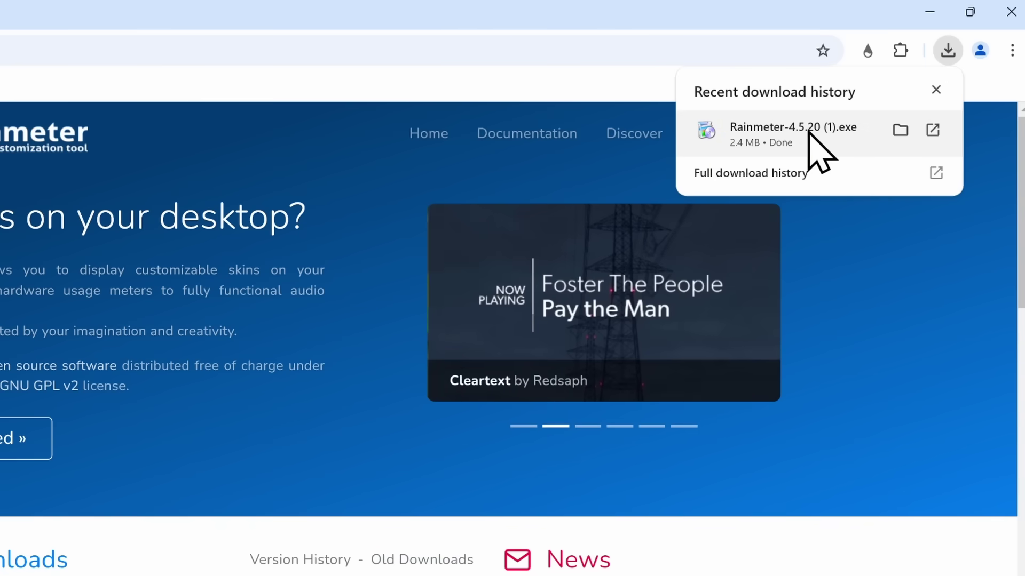
{"action": "left_click", "coordinate": [929, 11]}
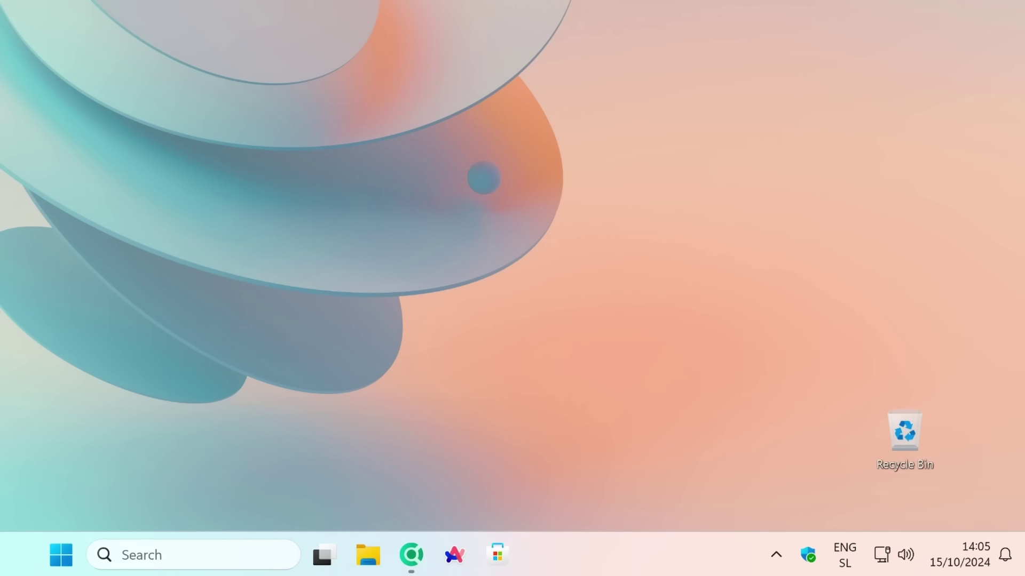
Pin the Rainmeter icon to the visible taskbar tray and open a new Chrome tab
{"action": "left_click", "coordinate": [777, 556]}
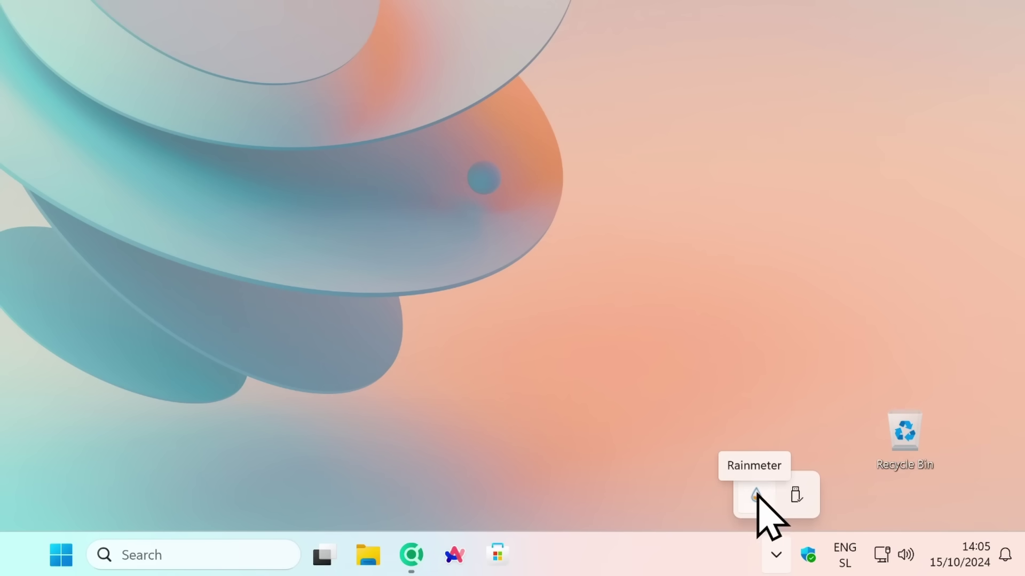
{"action": "left_click_drag", "start_coordinate": [760, 493], "coordinate": [784, 555]}
{"action": "left_click", "coordinate": [811, 424]}
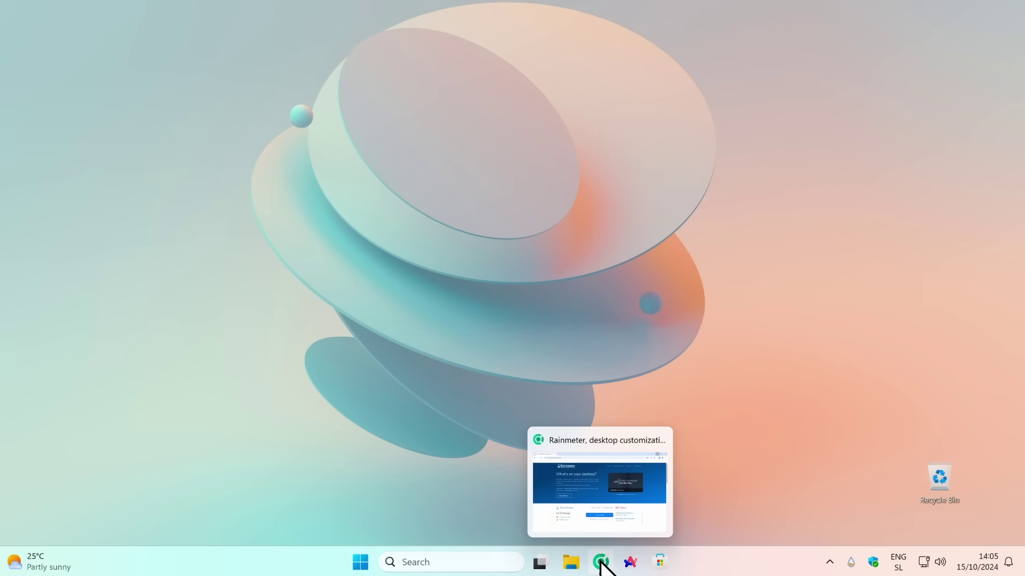
{"action": "left_click", "coordinate": [411, 555]}
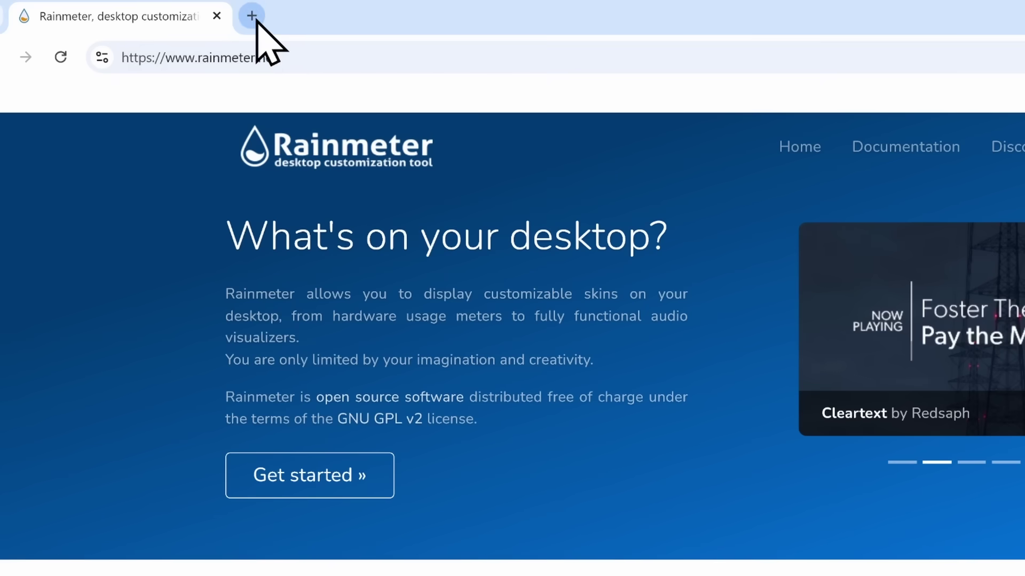
{"action": "left_click", "coordinate": [254, 18]}
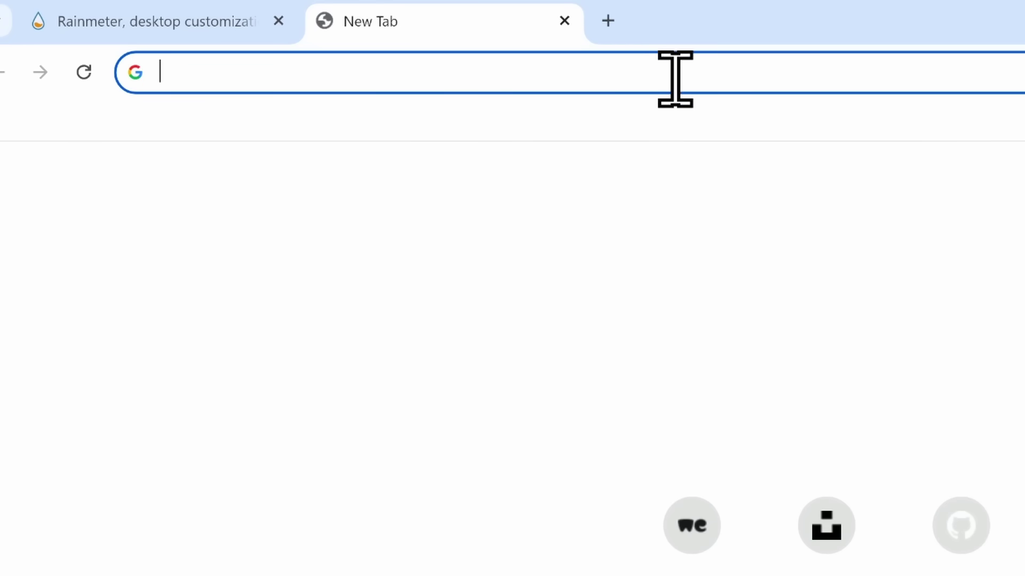
Search 'md3 github' and open the MD3-Windows repository
{"action": "type", "text": "md3 git"}
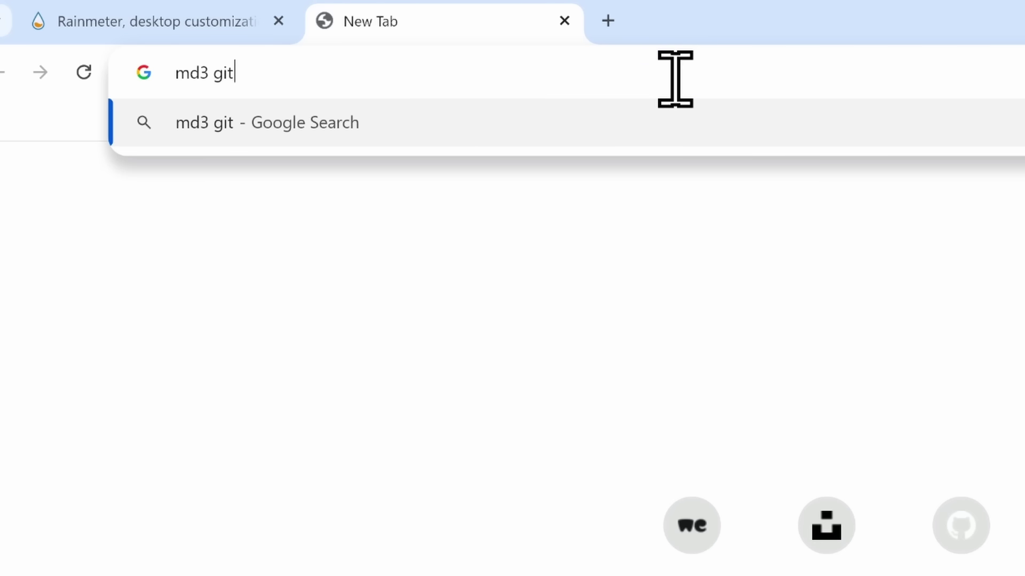
{"action": "type", "text": "hub"}
{"action": "key", "text": "Return"}
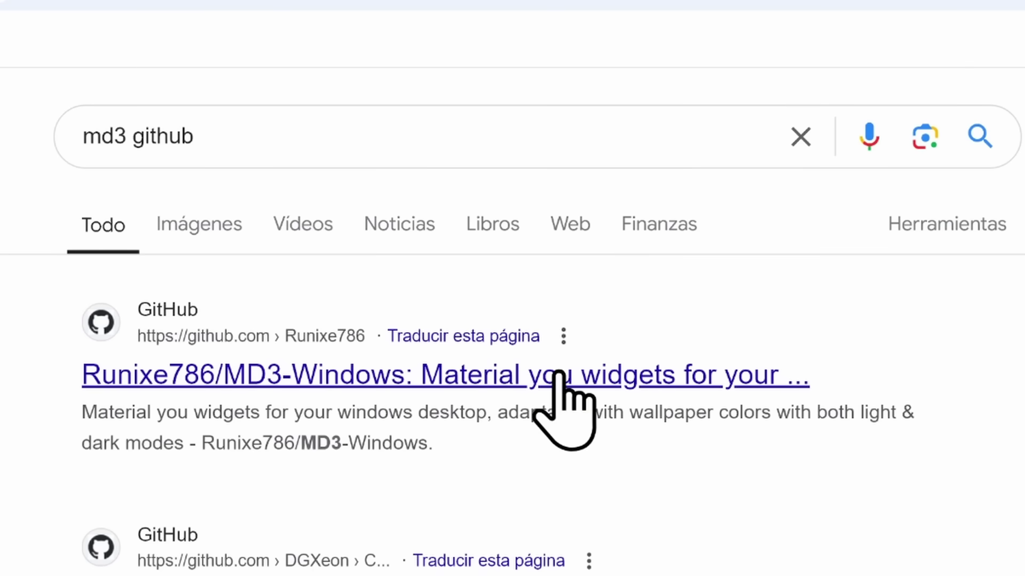
{"action": "left_click", "coordinate": [558, 376]}
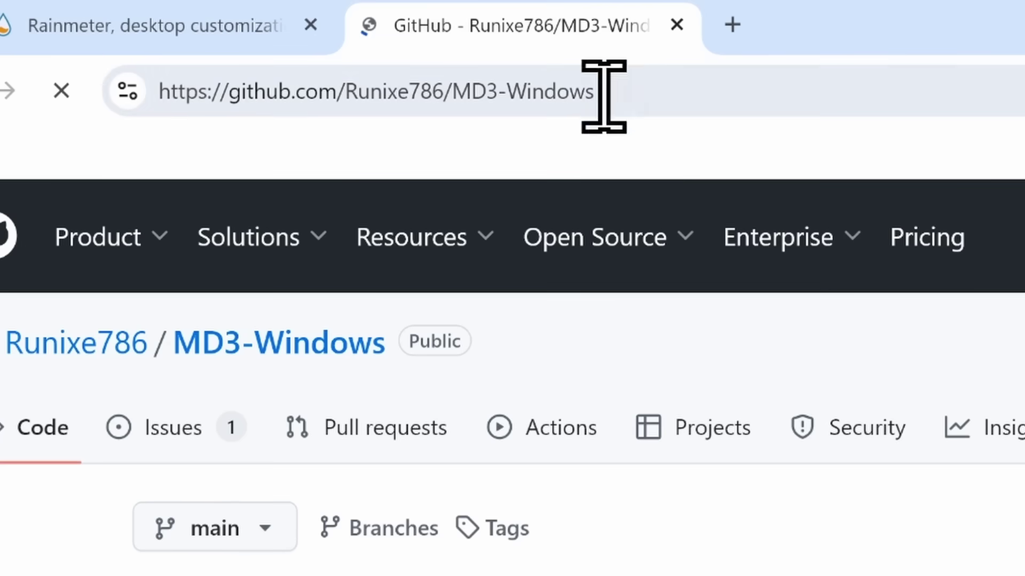
{"action": "left_click", "coordinate": [604, 96]}
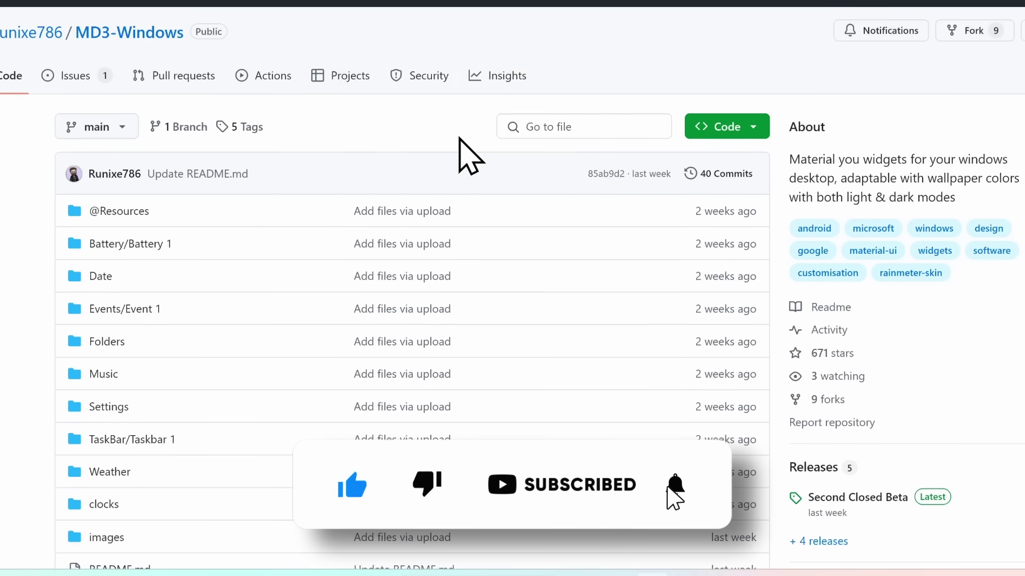
Scroll through the MD3-Windows README on the repository page
{"action": "scroll", "coordinate": [459, 152], "scroll_direction": "down", "scroll_amount": 15}
{"action": "scroll", "coordinate": [460, 158], "scroll_direction": "down", "scroll_amount": 5}
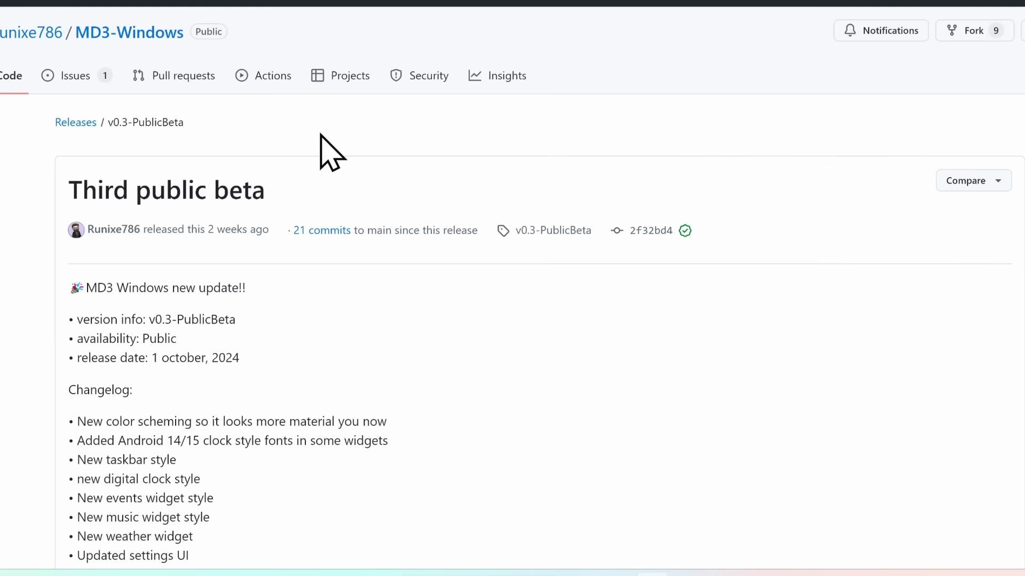
{"action": "scroll", "coordinate": [332, 156], "scroll_direction": "down", "scroll_amount": 5}
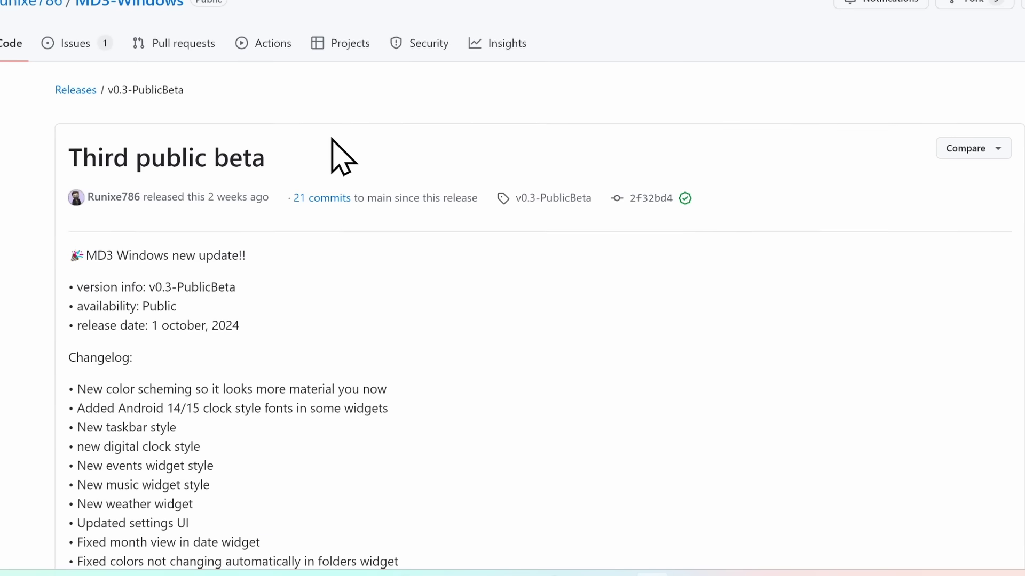
{"action": "scroll", "coordinate": [367, 153], "scroll_direction": "down", "scroll_amount": 2}
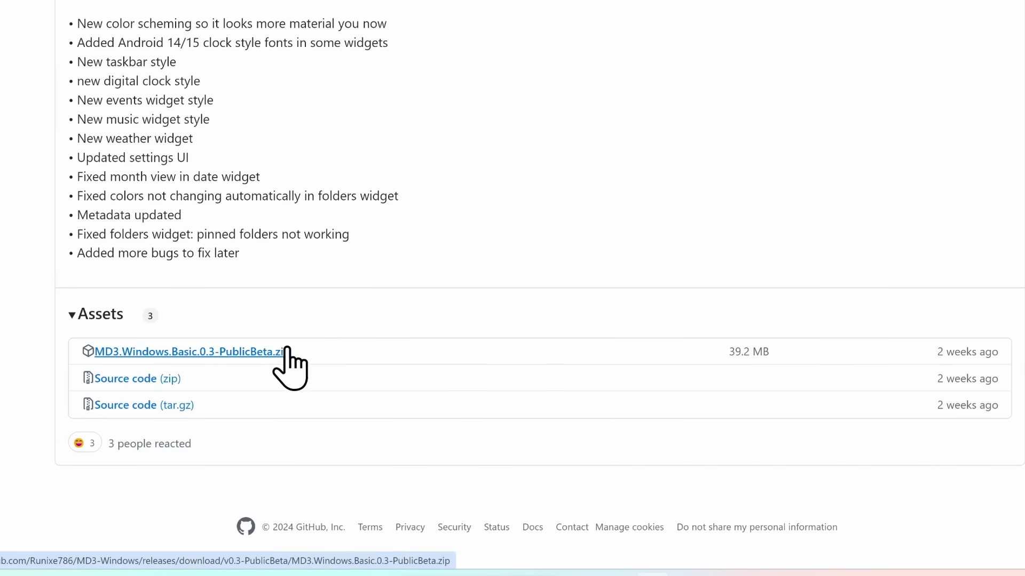
{"action": "scroll", "coordinate": [485, 131], "scroll_direction": "up", "scroll_amount": 7}
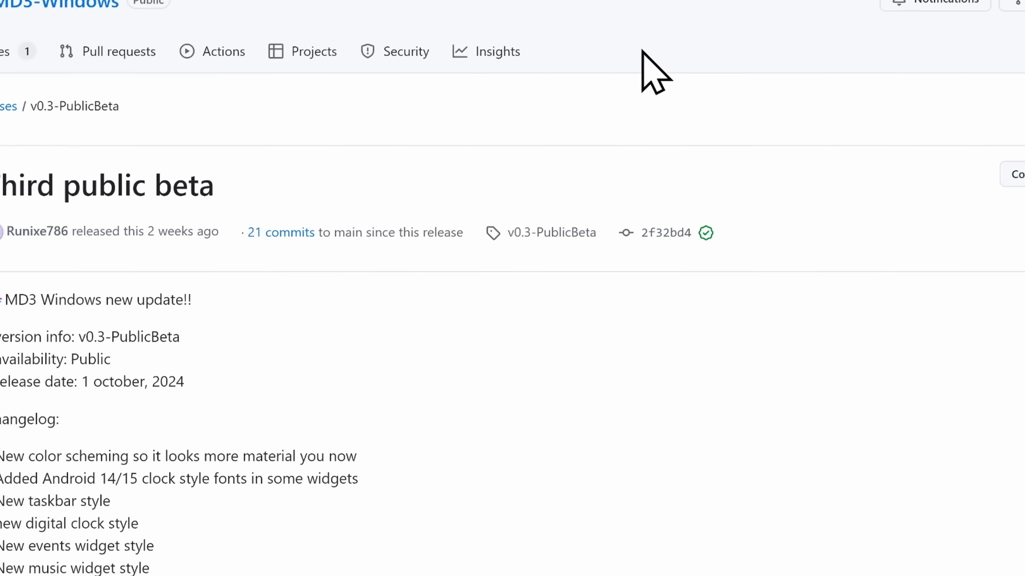
Show the desktop and open the Downloads folder in File Explorer
{"action": "key", "text": "super+d"}
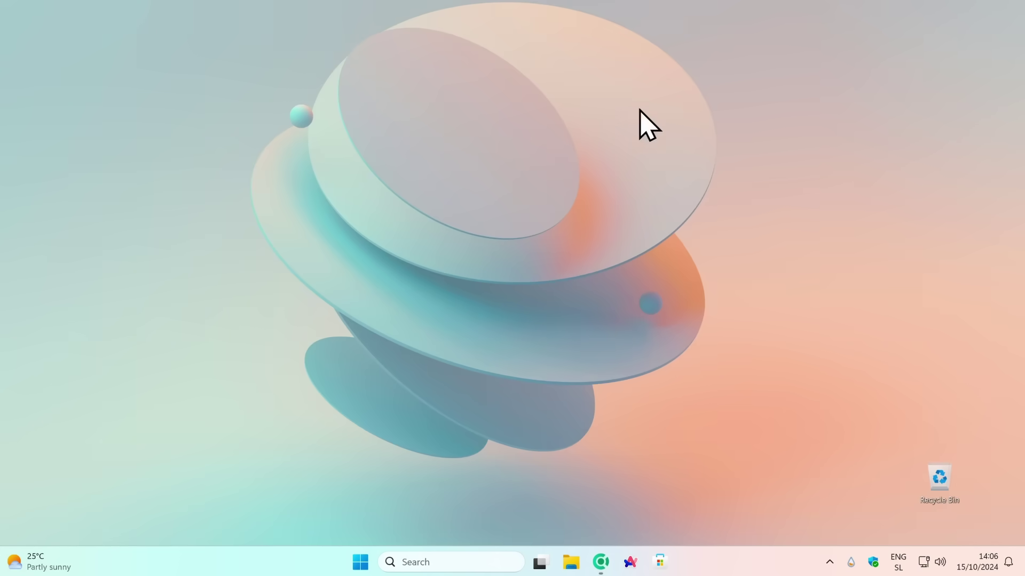
{"action": "left_click", "coordinate": [571, 558]}
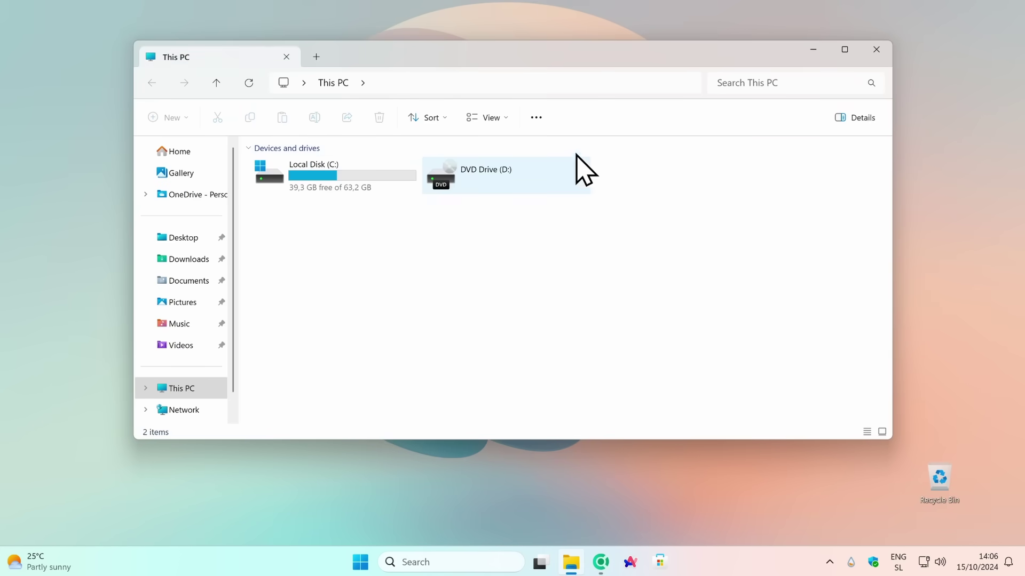
{"action": "left_click", "coordinate": [190, 259]}
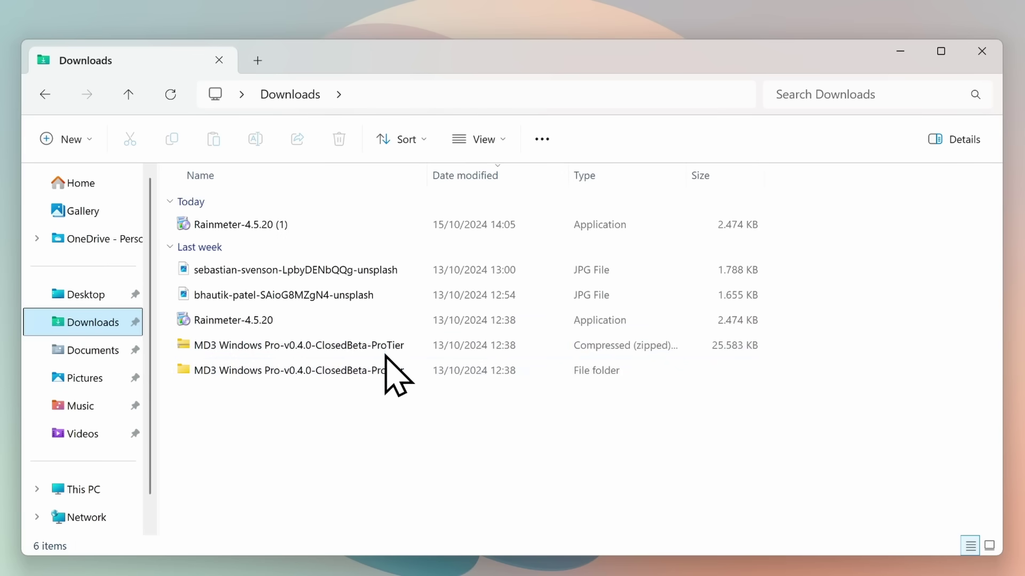
Open the extracted MD3 Windows Pro-v0.4.0-ClosedBeta-ProTier folder and launch its .rmskin installer
{"action": "left_click", "coordinate": [413, 347]}
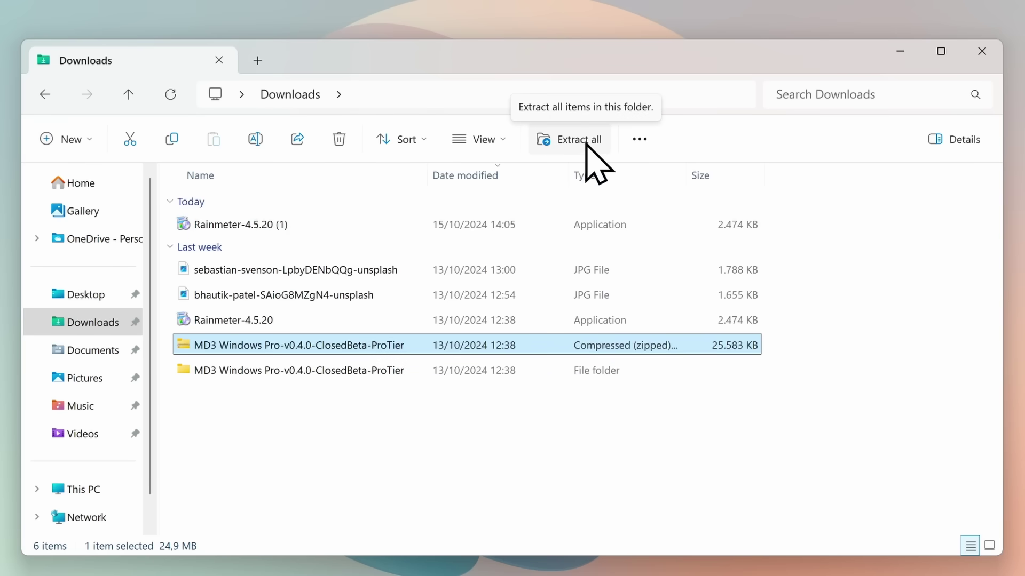
{"action": "left_click", "coordinate": [328, 368]}
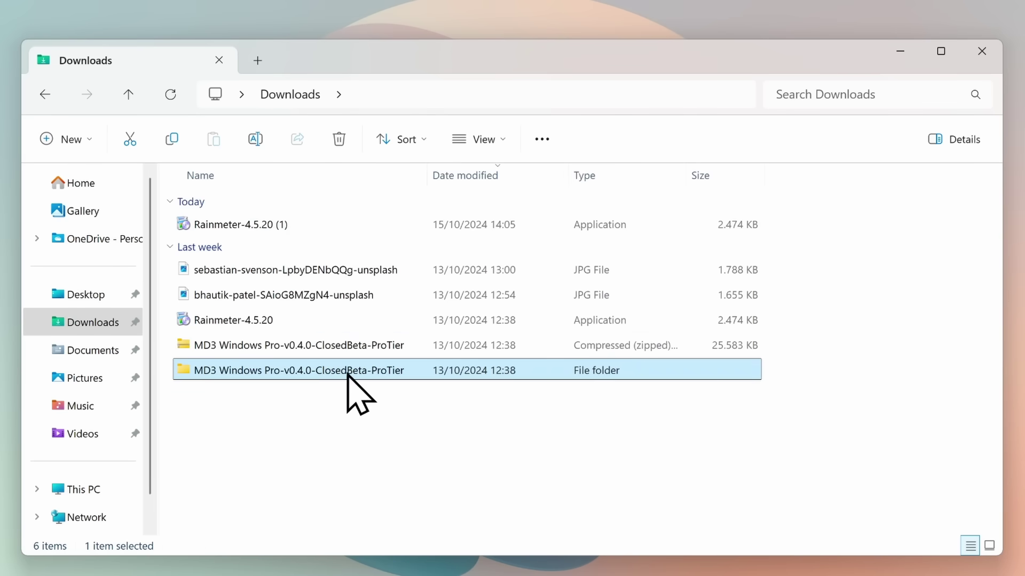
{"action": "double_click", "coordinate": [354, 369]}
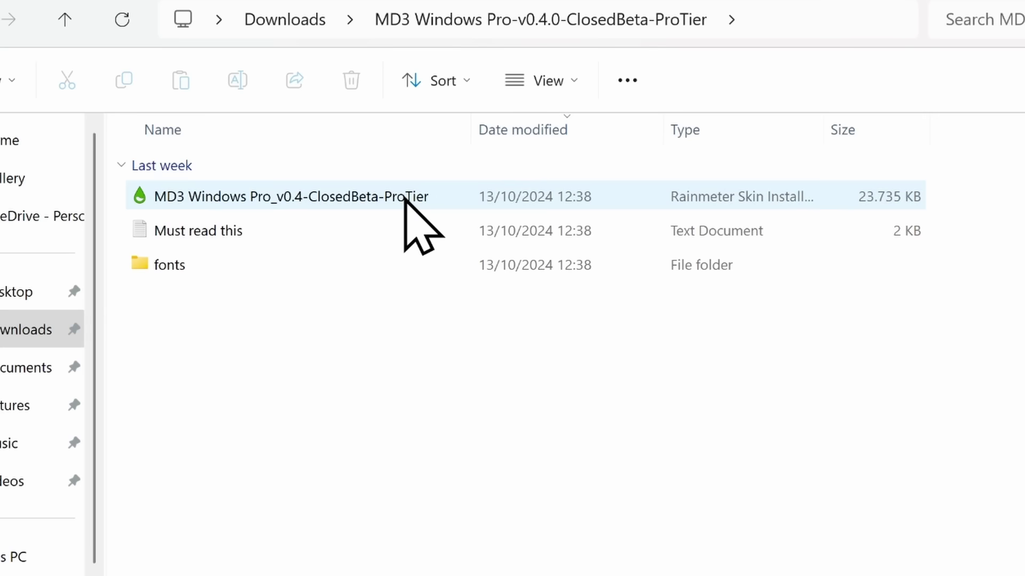
{"action": "left_click", "coordinate": [404, 198]}
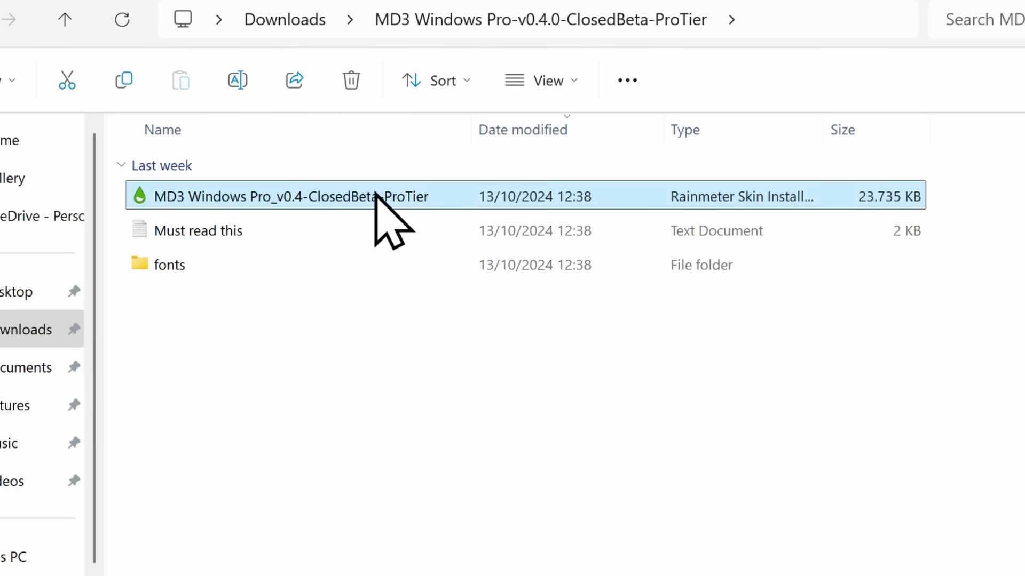
{"action": "double_click", "coordinate": [342, 196]}
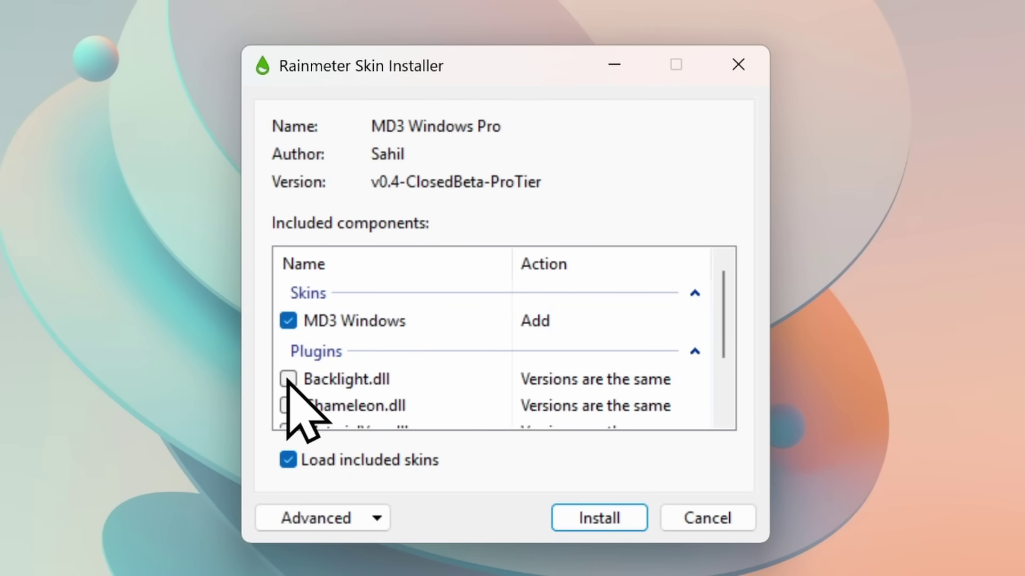
Include the Backlight, Chameleon, MeterialYou and WebNowPlaying plugins in the install
{"action": "scroll", "coordinate": [354, 380], "scroll_direction": "down", "scroll_amount": 2}
{"action": "left_click", "coordinate": [287, 300]}
{"action": "left_click", "coordinate": [287, 326]}
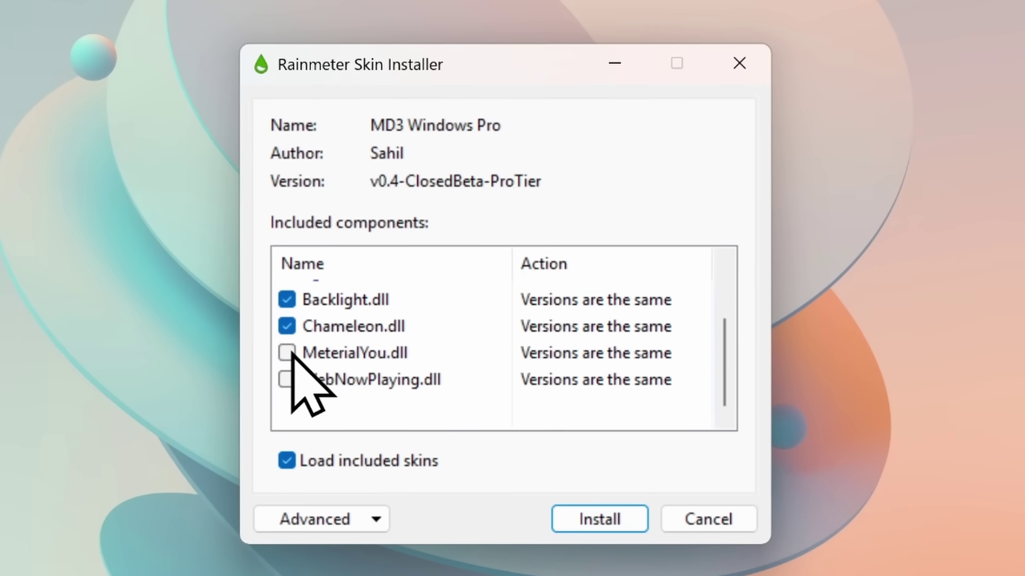
{"action": "left_click", "coordinate": [287, 353]}
{"action": "left_click", "coordinate": [287, 379]}
Install the MD3 Windows Pro package and move its Settings panel into place
{"action": "scroll", "coordinate": [513, 406], "scroll_direction": "up", "scroll_amount": 2}
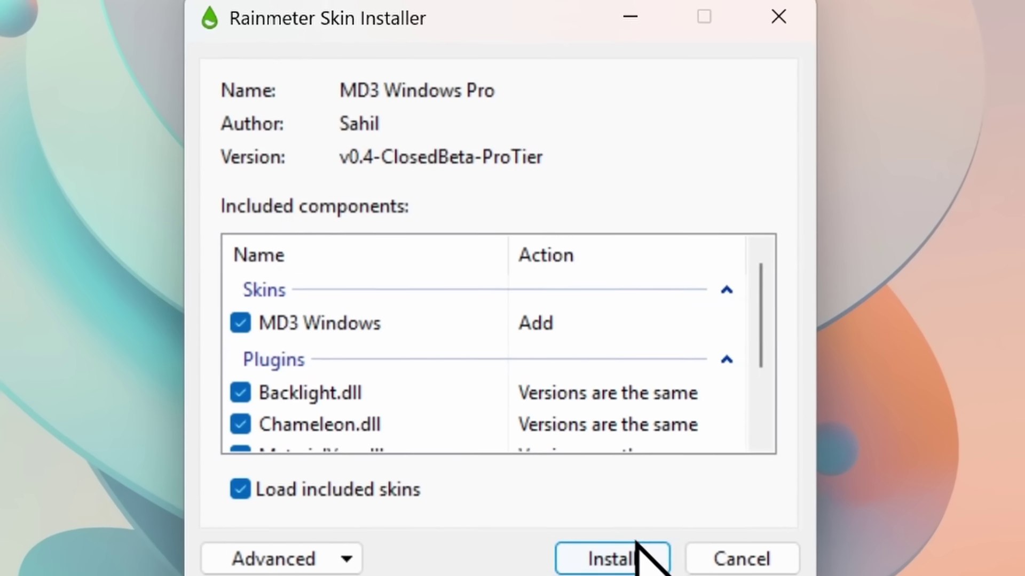
{"action": "left_click", "coordinate": [614, 522]}
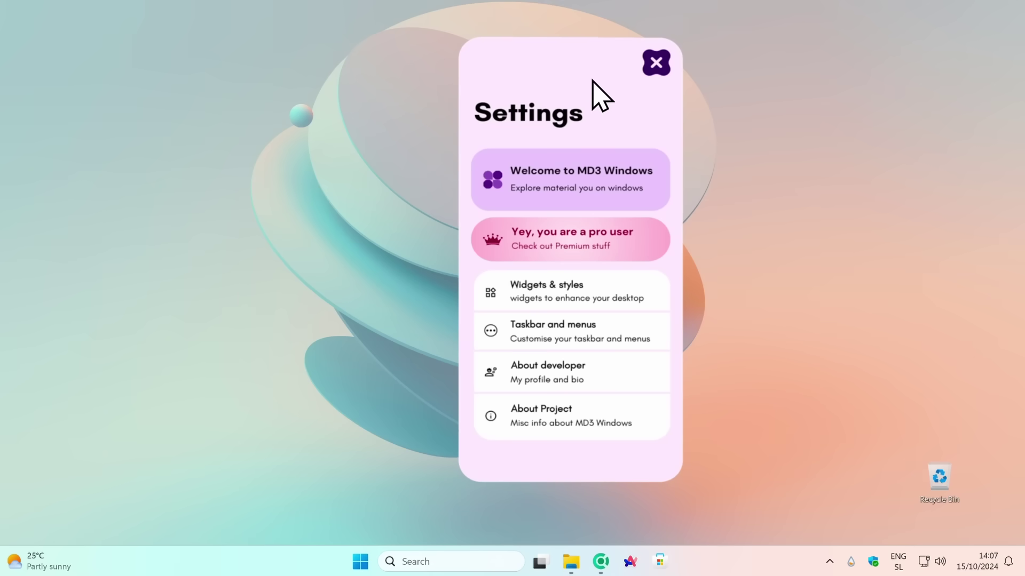
{"action": "left_click_drag", "start_coordinate": [595, 96], "coordinate": [522, 47]}
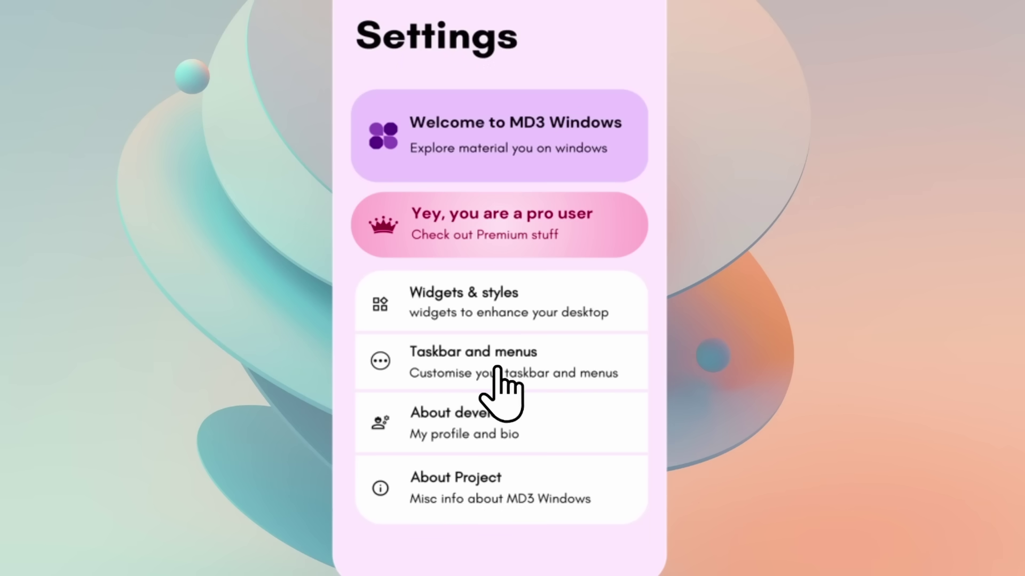
Apply the Style 1 taskbar from Taskbar and menus > Taskbar in MD3 Settings
{"action": "left_click", "coordinate": [490, 368]}
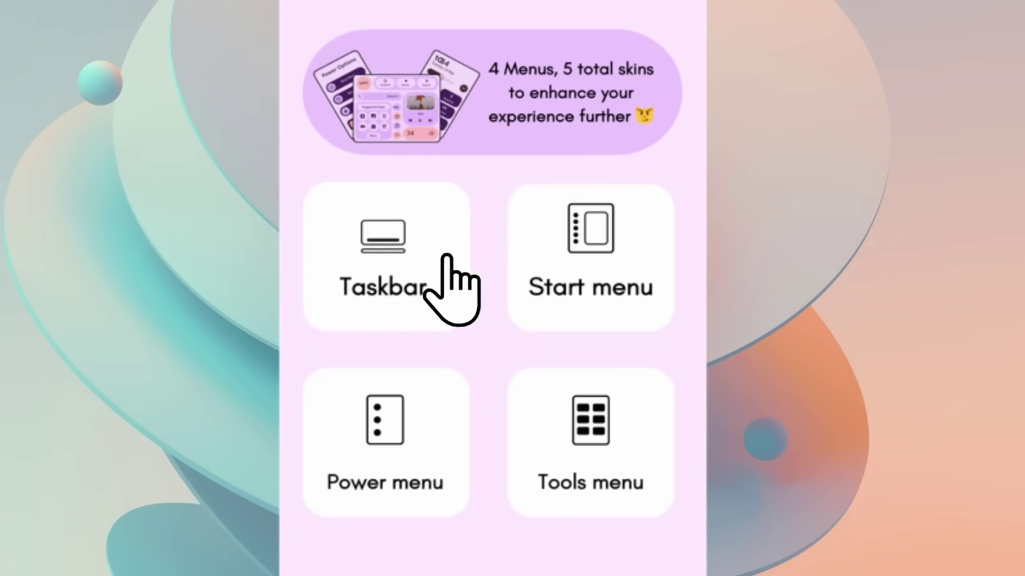
{"action": "left_click", "coordinate": [413, 219]}
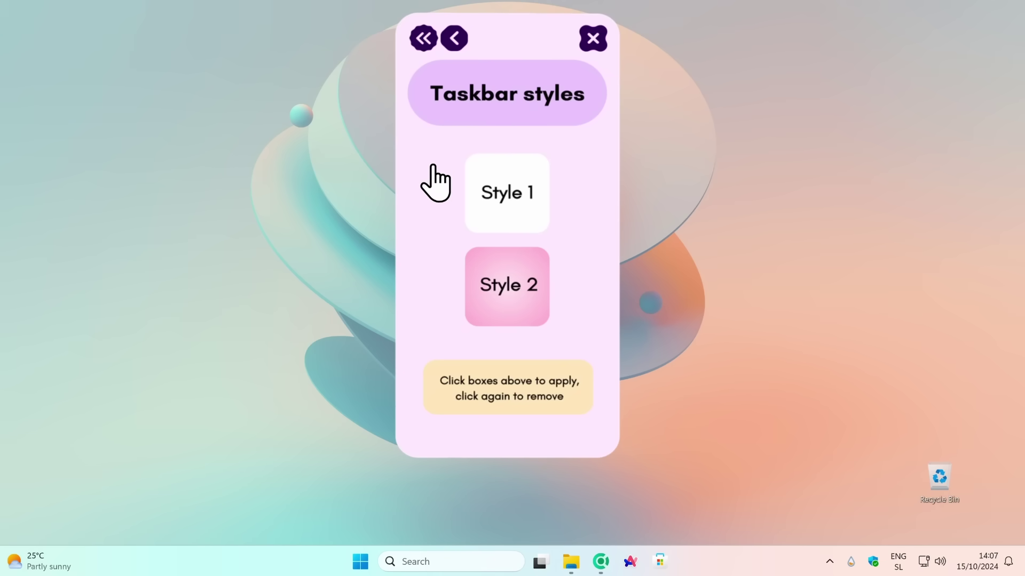
{"action": "left_click", "coordinate": [516, 184]}
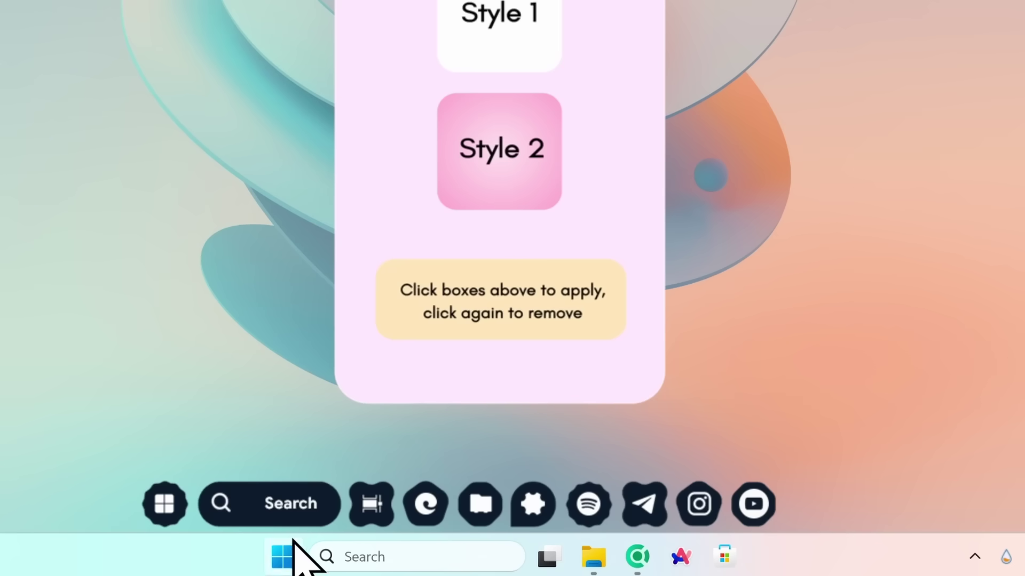
Open Settings > Personalization > Colors and view the 'Choose your mode' options
{"action": "left_click", "coordinate": [291, 550]}
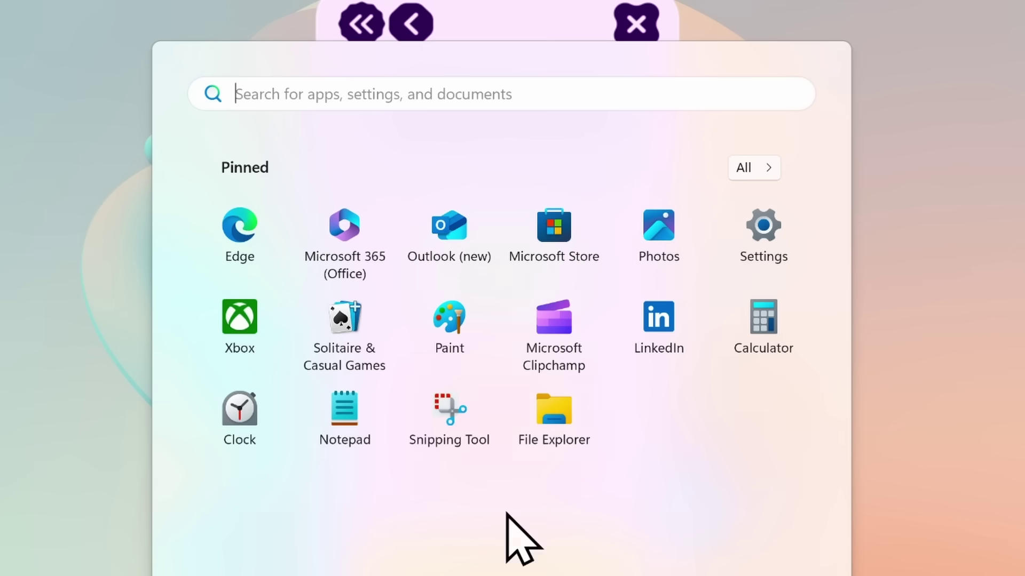
{"action": "left_click", "coordinate": [769, 239]}
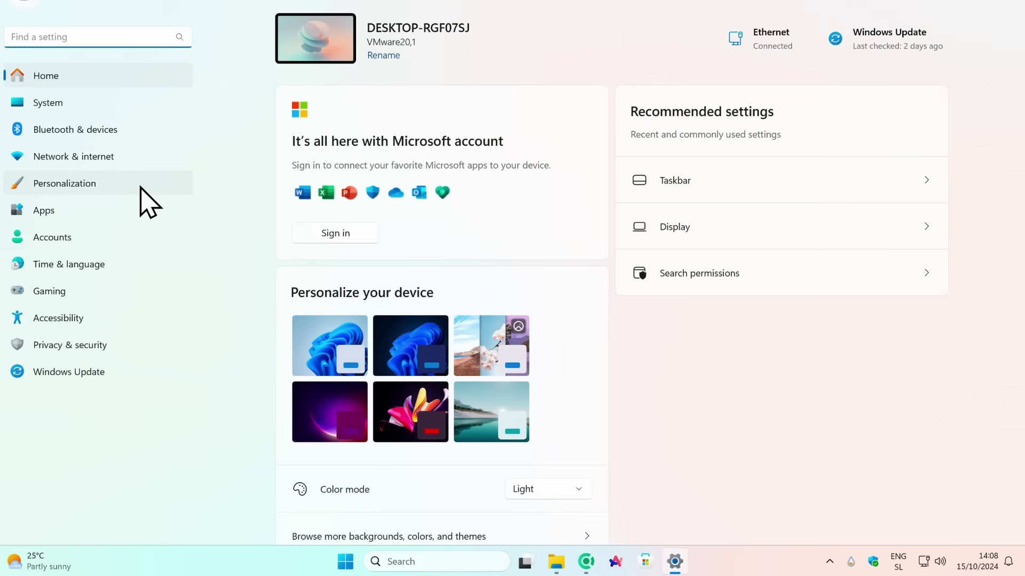
{"action": "left_click", "coordinate": [160, 184]}
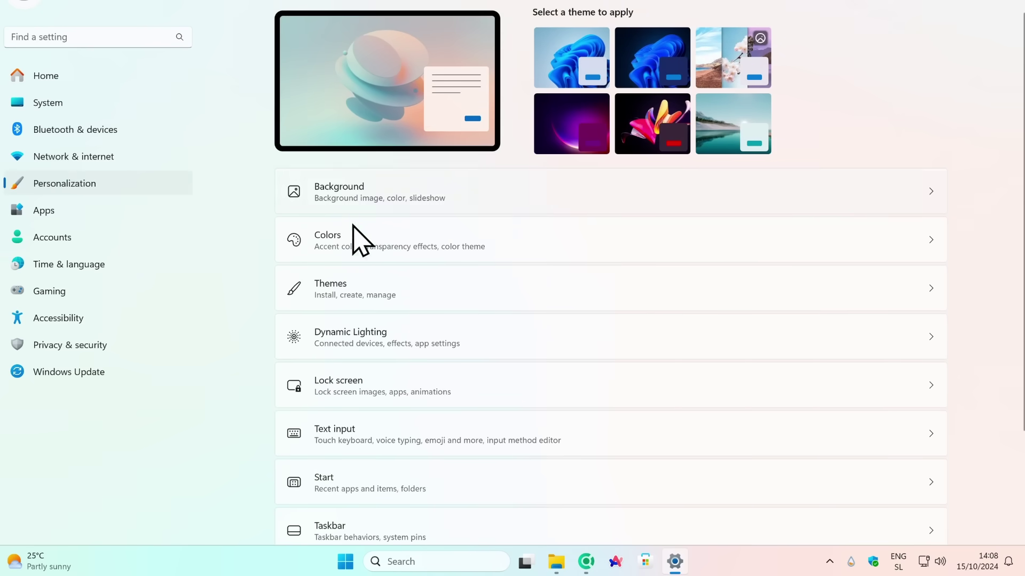
{"action": "left_click", "coordinate": [382, 247]}
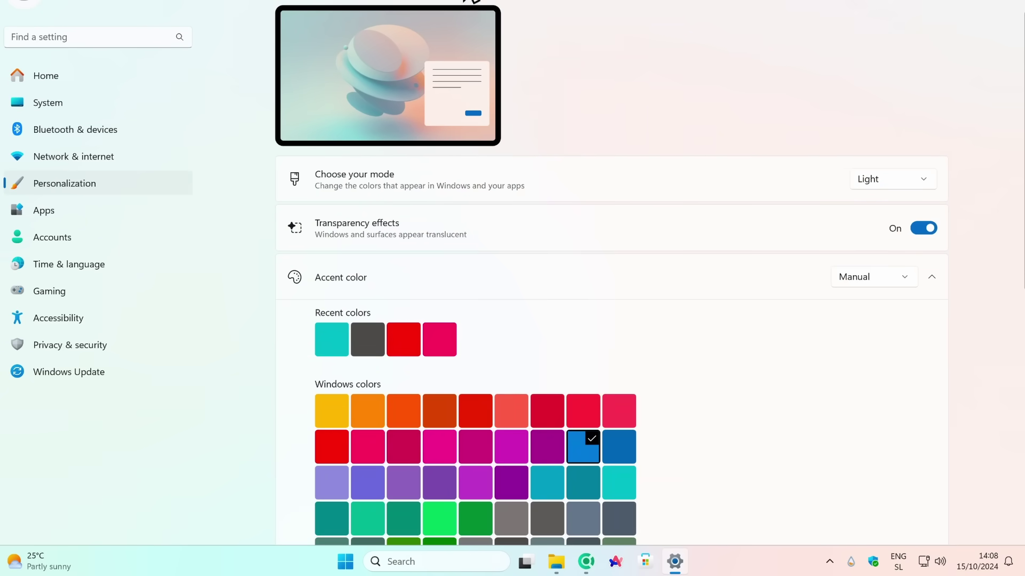
{"action": "left_click", "coordinate": [881, 181]}
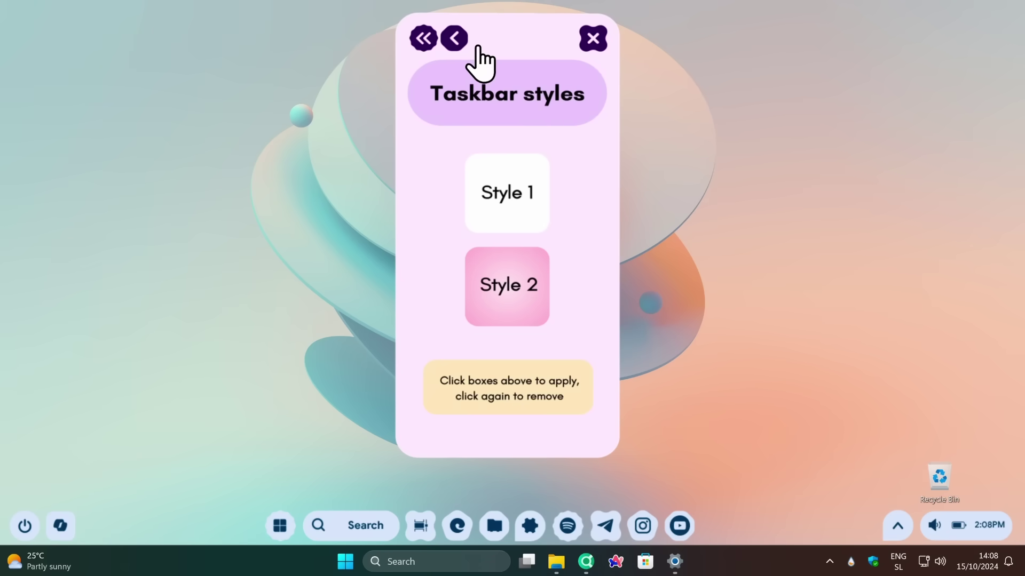
Return to the Taskbar and menus page and open the dock's Power Options panel
{"action": "left_click", "coordinate": [504, 93]}
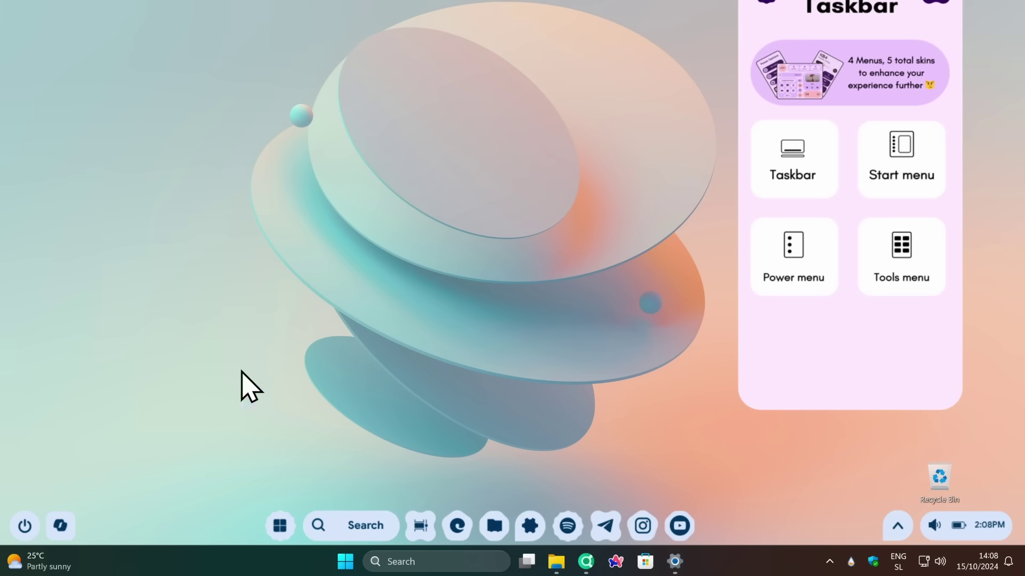
{"action": "left_click", "coordinate": [25, 525]}
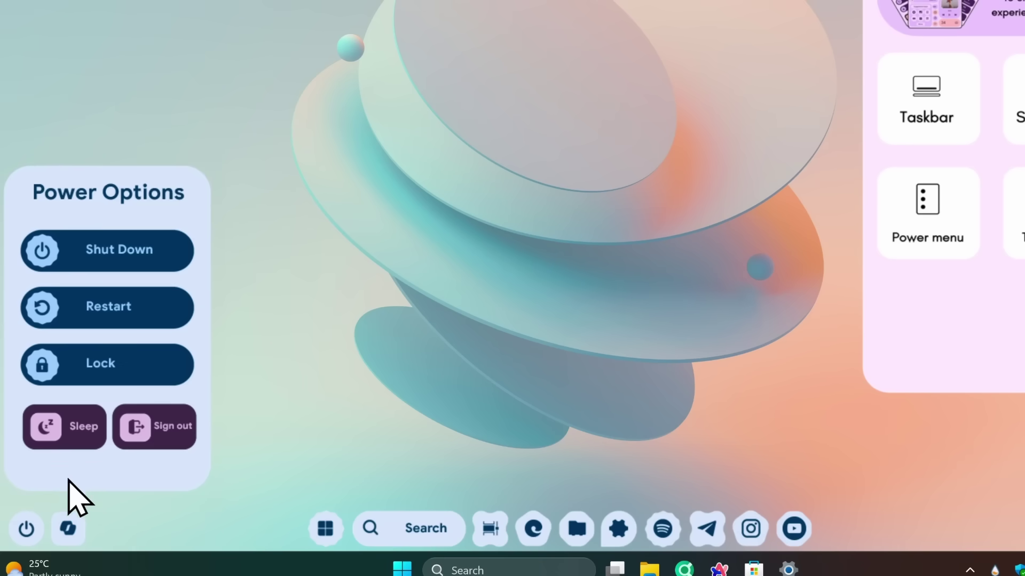
Toggle the dock's power and quick-settings panels, then drag the Taskbar menus panel toward centre
{"action": "left_click", "coordinate": [27, 530]}
{"action": "left_click", "coordinate": [27, 531]}
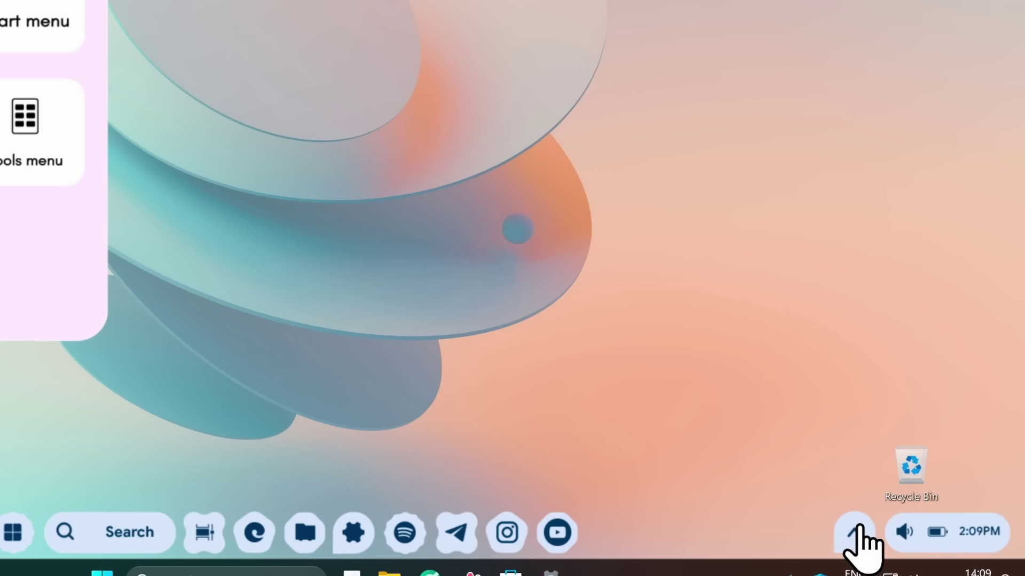
{"action": "left_click", "coordinate": [857, 534]}
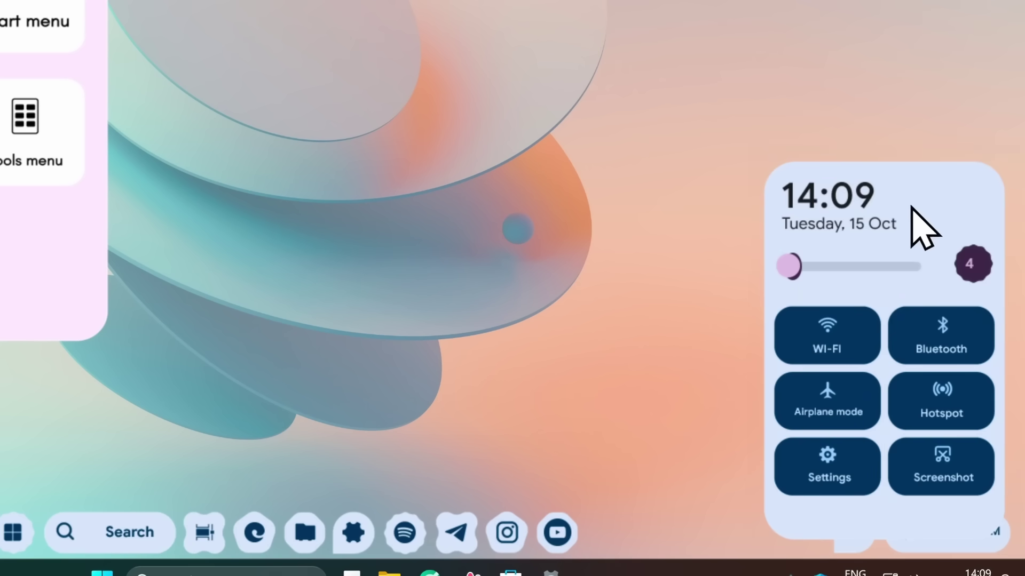
{"action": "left_click_drag", "start_coordinate": [888, 220], "coordinate": [899, 174]}
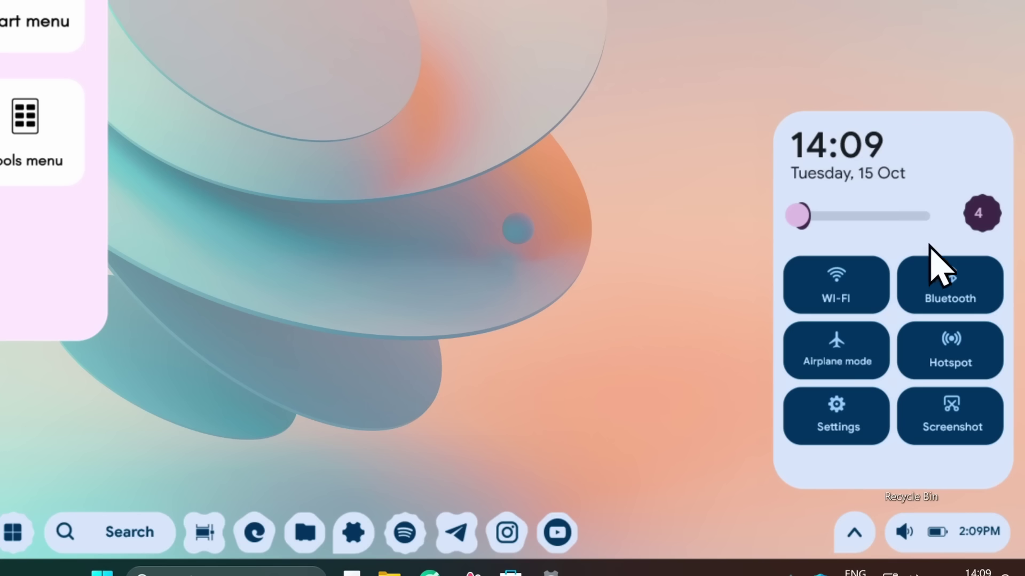
{"action": "left_click", "coordinate": [855, 533]}
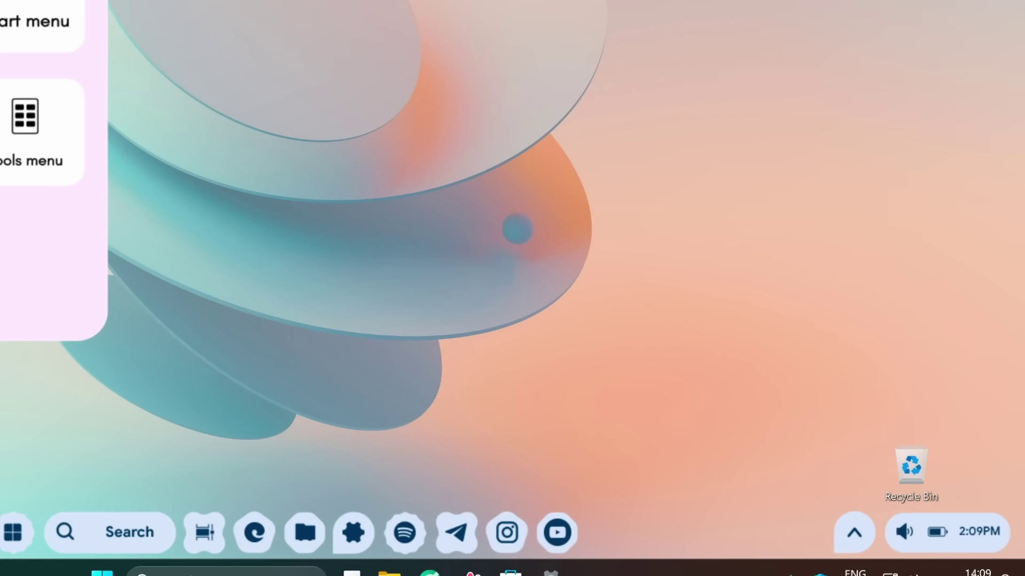
{"action": "left_click_drag", "start_coordinate": [21, 5], "coordinate": [509, 53]}
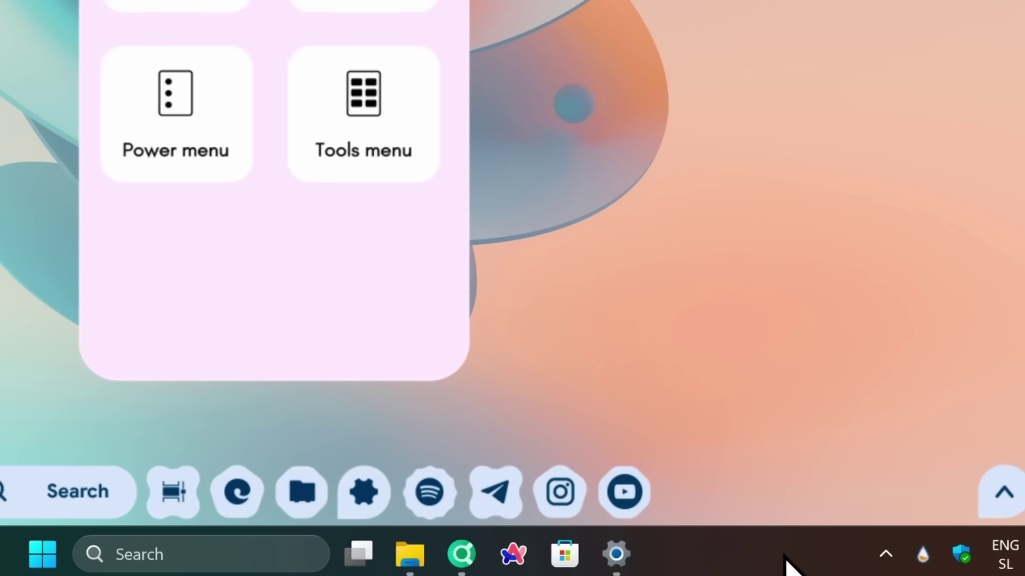
Turn on 'Automatically hide the taskbar' under Taskbar behaviors in Windows taskbar settings
{"action": "right_click", "coordinate": [792, 563]}
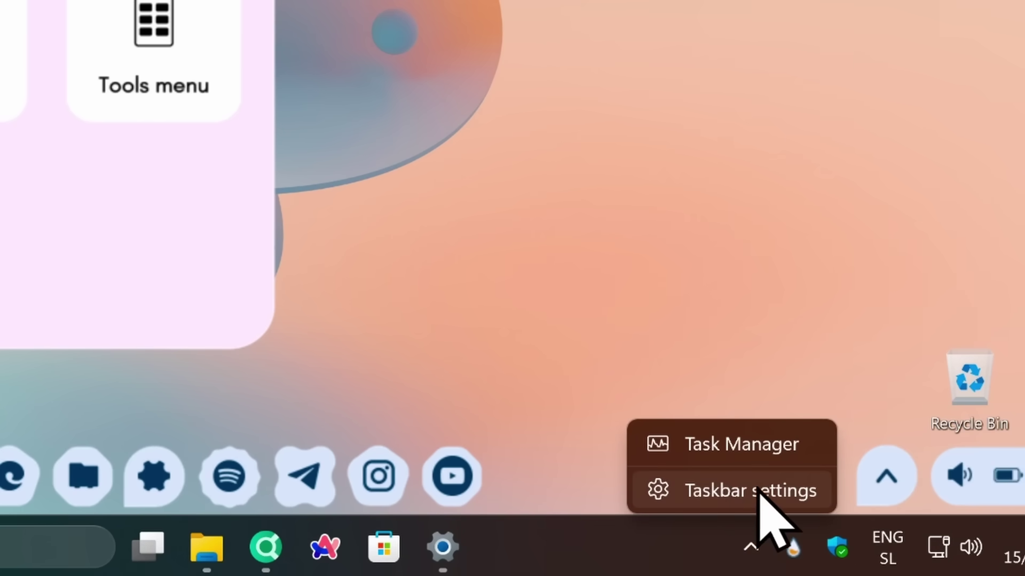
{"action": "left_click", "coordinate": [760, 490]}
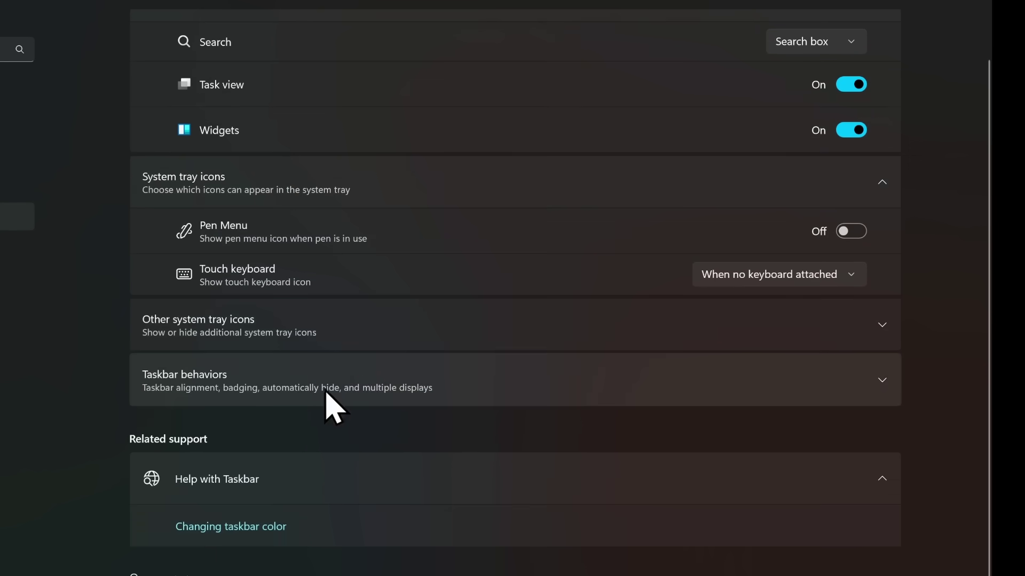
{"action": "left_click", "coordinate": [356, 375]}
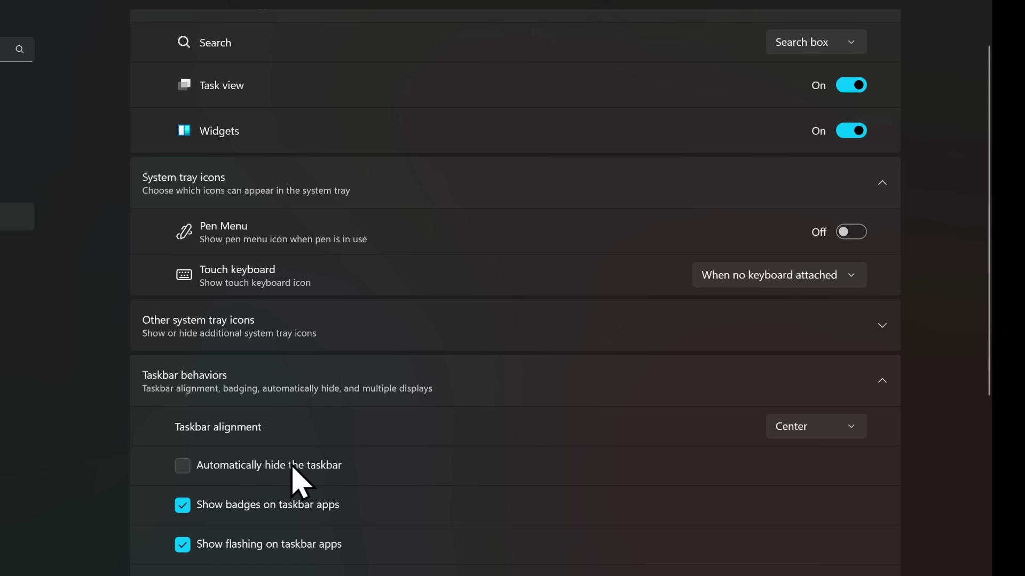
{"action": "left_click", "coordinate": [263, 465]}
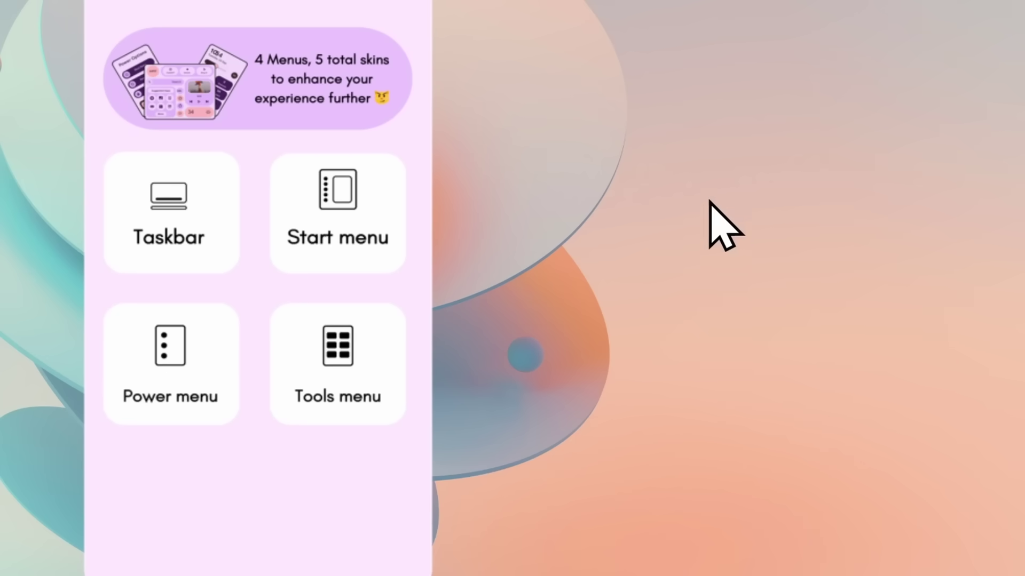
Turn off Show desktop icons from the desktop View menu
{"action": "right_click", "coordinate": [754, 119]}
{"action": "mouse_move", "coordinate": [817, 128]}
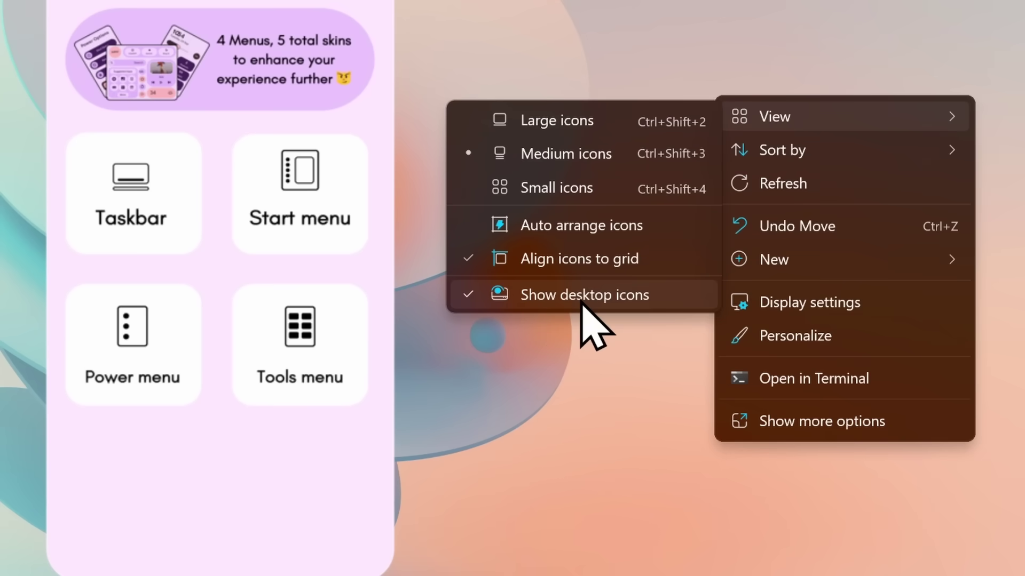
{"action": "left_click", "coordinate": [583, 299]}
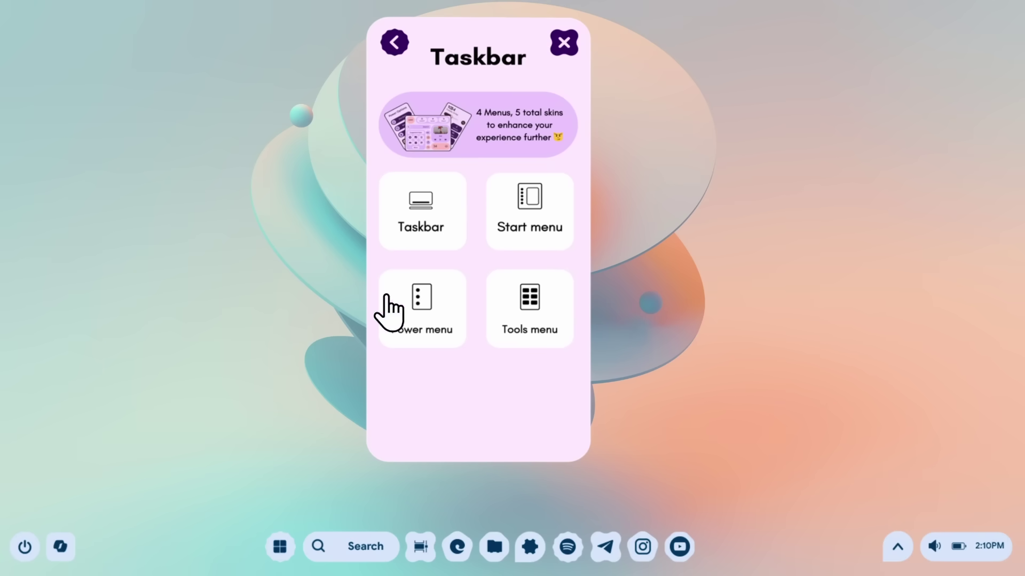
Switch the MD3 taskbar skin from light.ini to the dark.ini variant
{"action": "right_click", "coordinate": [67, 548]}
{"action": "mouse_move", "coordinate": [126, 400]}
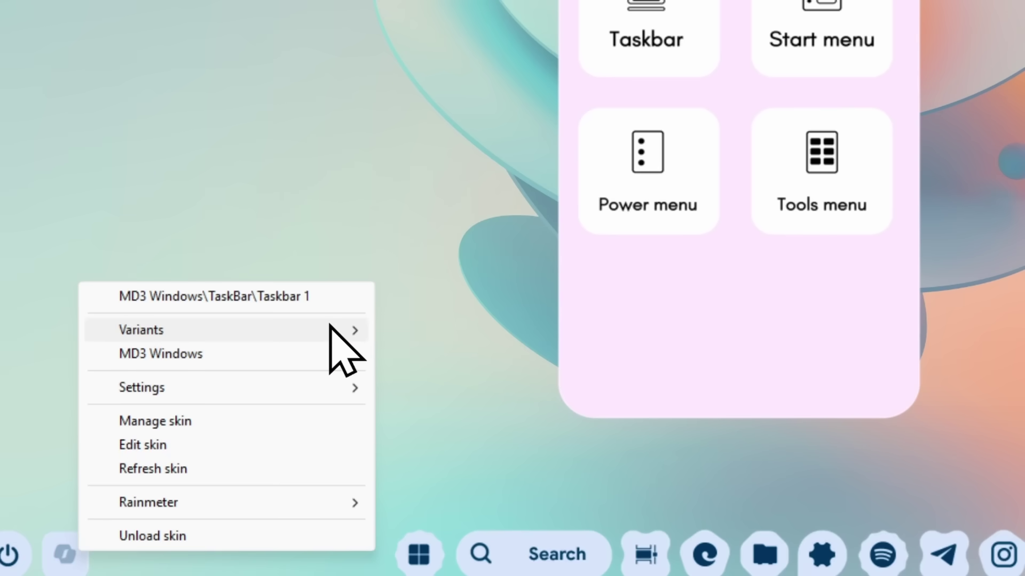
{"action": "mouse_move", "coordinate": [330, 326]}
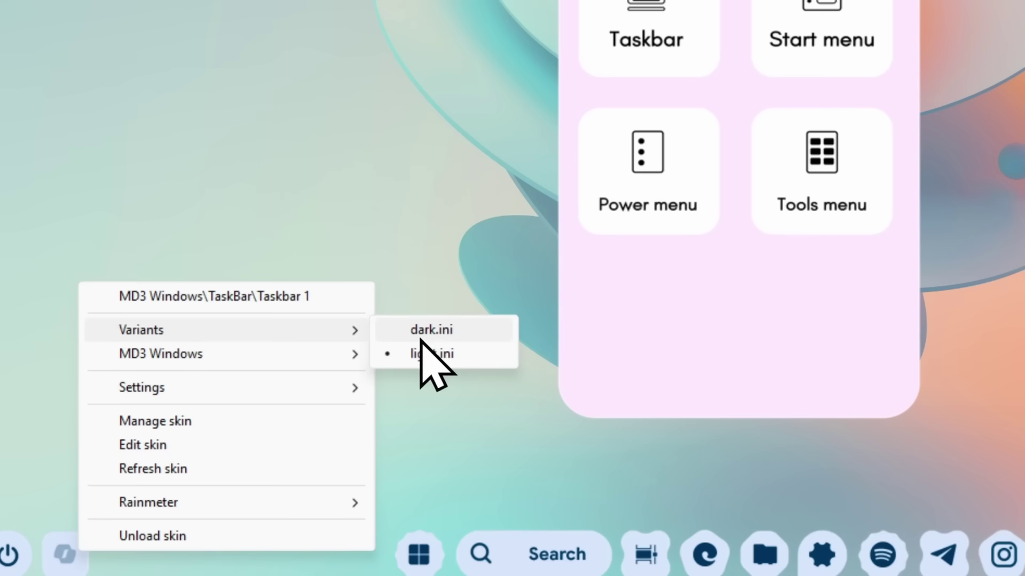
{"action": "left_click", "coordinate": [455, 329]}
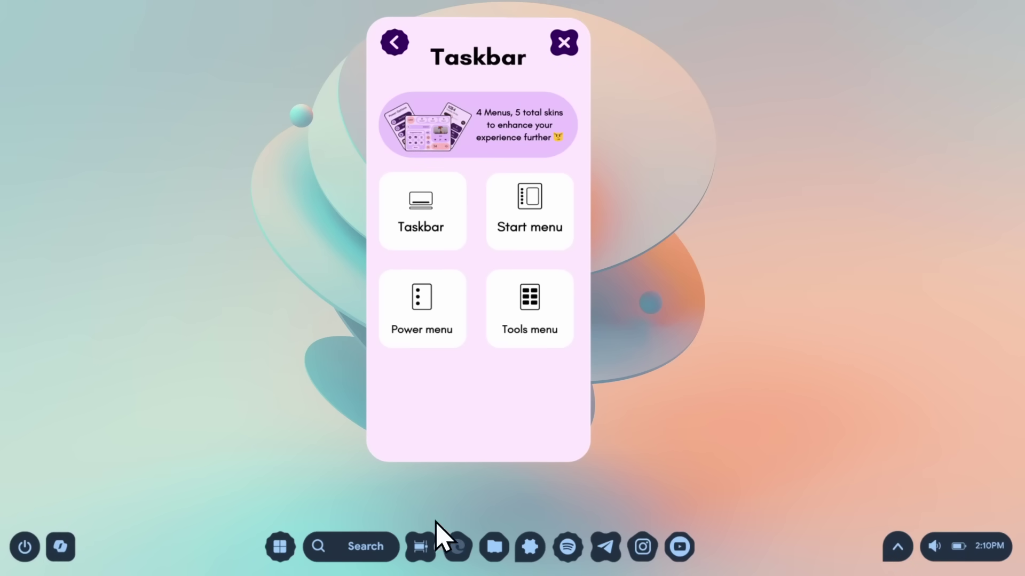
Launch Calculator from the MD3 start menu, then return to the main Settings page
{"action": "left_click", "coordinate": [422, 211]}
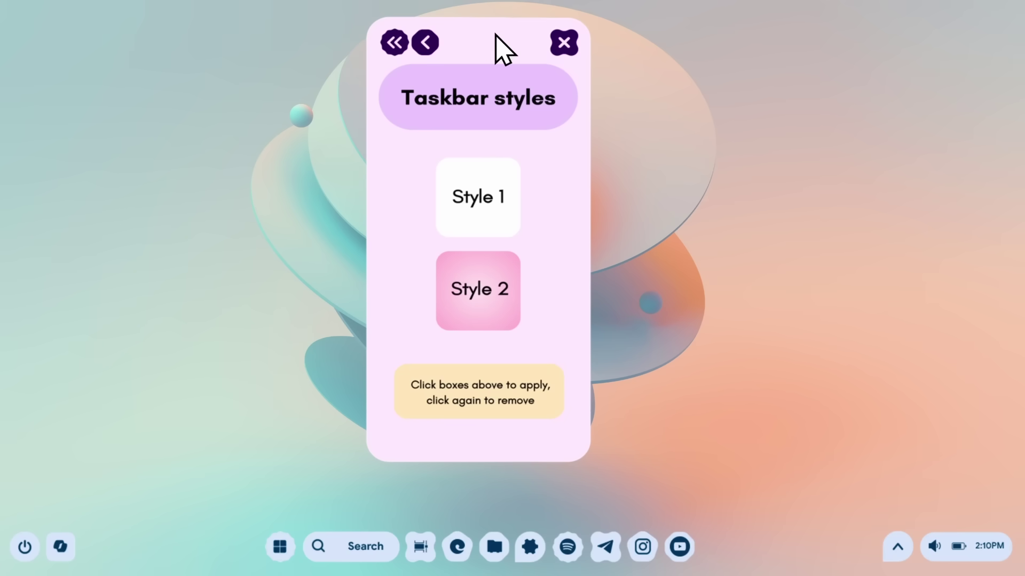
{"action": "left_click", "coordinate": [425, 43]}
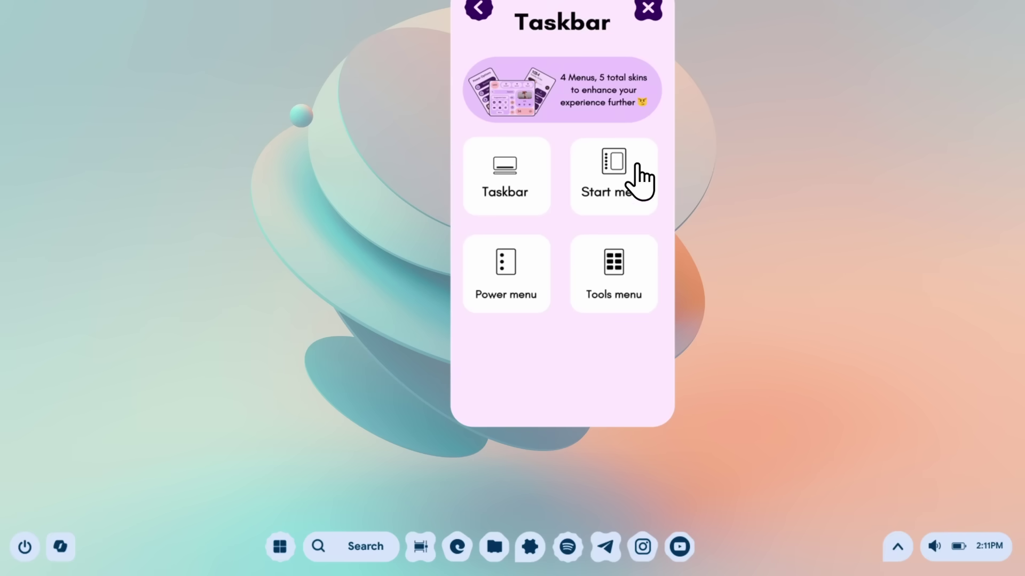
{"action": "left_click", "coordinate": [286, 538]}
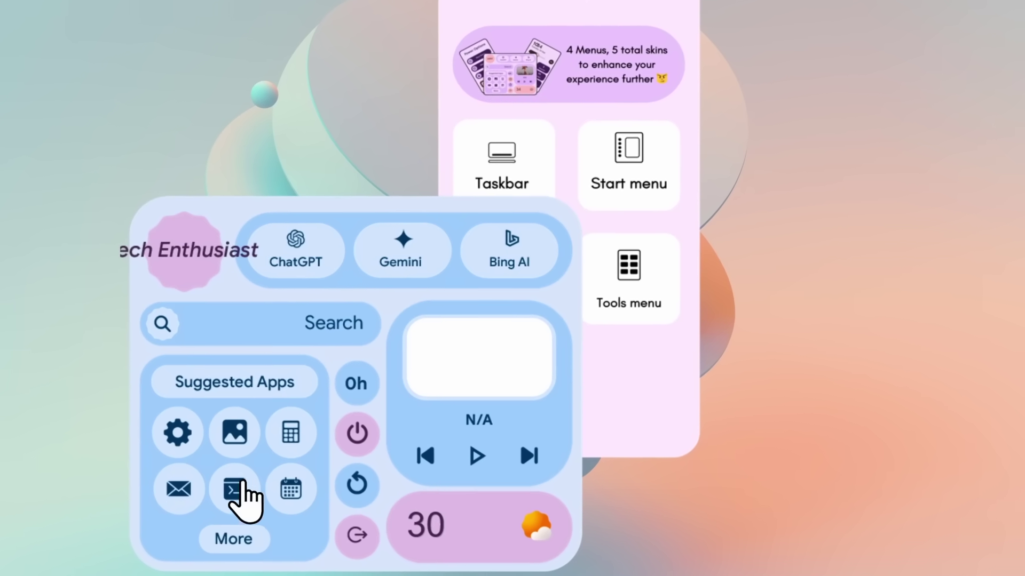
{"action": "left_click", "coordinate": [278, 451]}
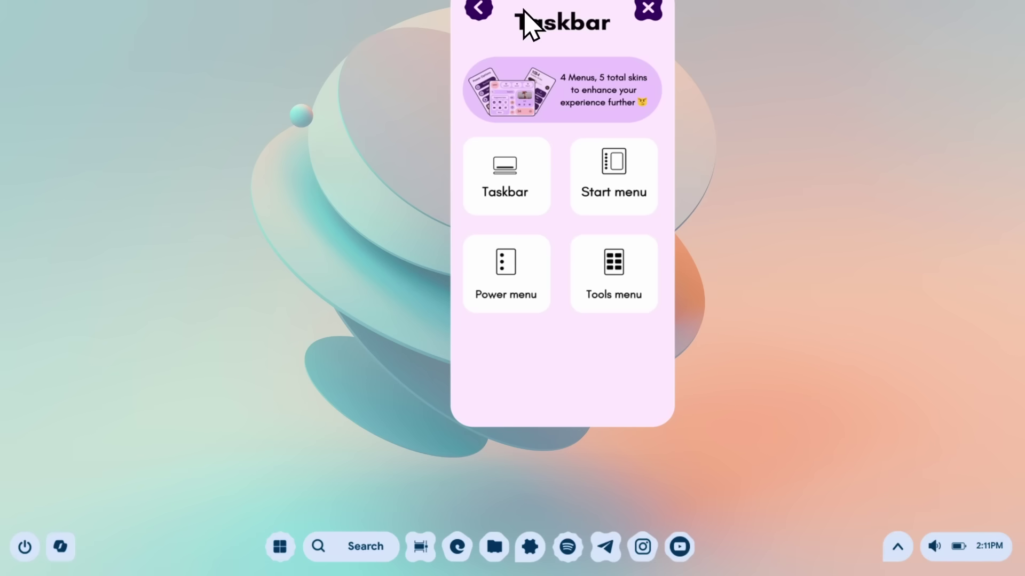
{"action": "left_click_drag", "start_coordinate": [528, 14], "coordinate": [474, 69]}
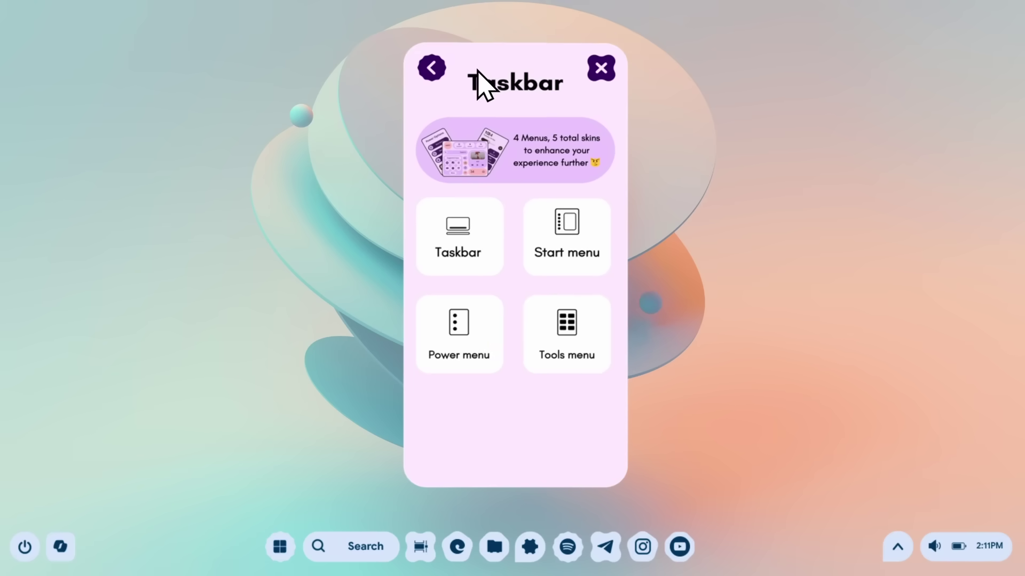
{"action": "left_click", "coordinate": [426, 67]}
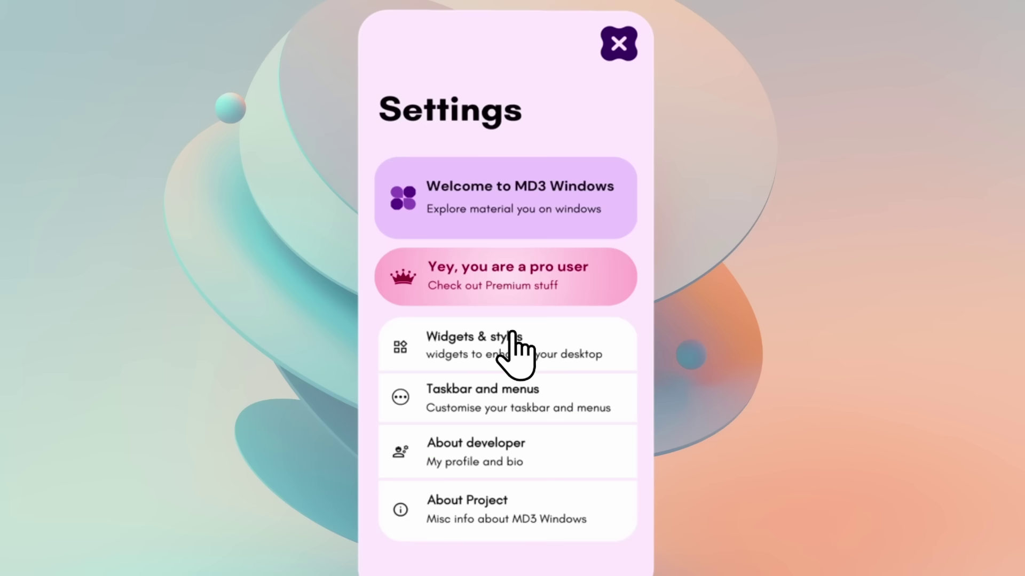
In Clock Styles, shift the analog clock down-right, then remove it from the desktop
{"action": "left_click", "coordinate": [514, 291]}
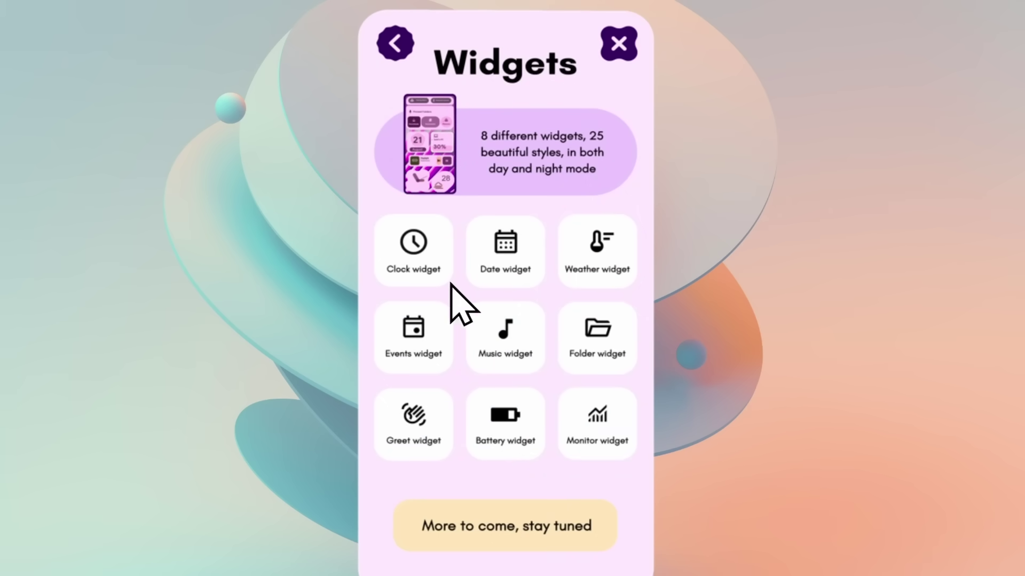
{"action": "left_click", "coordinate": [433, 212]}
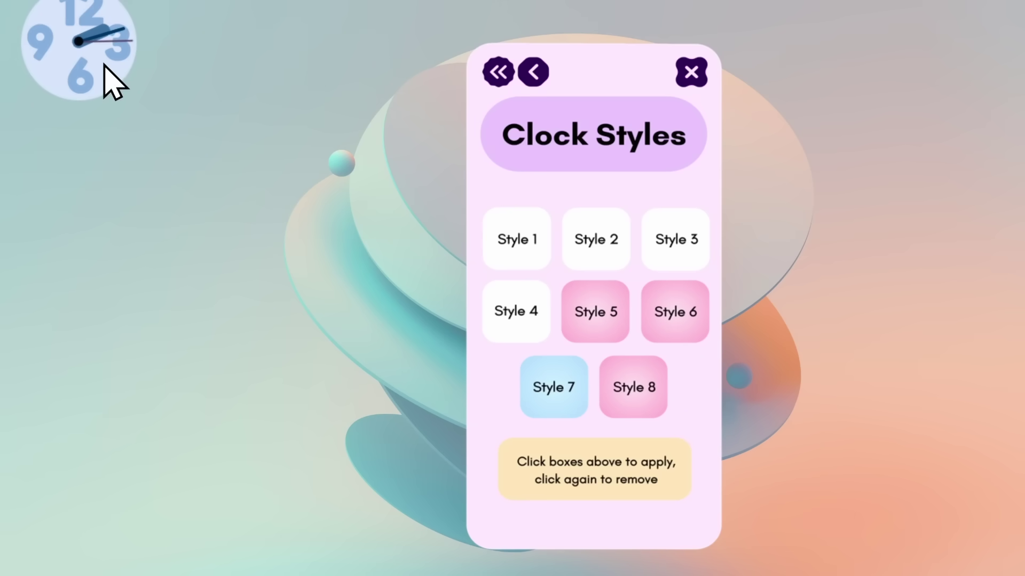
{"action": "left_click_drag", "start_coordinate": [104, 65], "coordinate": [135, 96]}
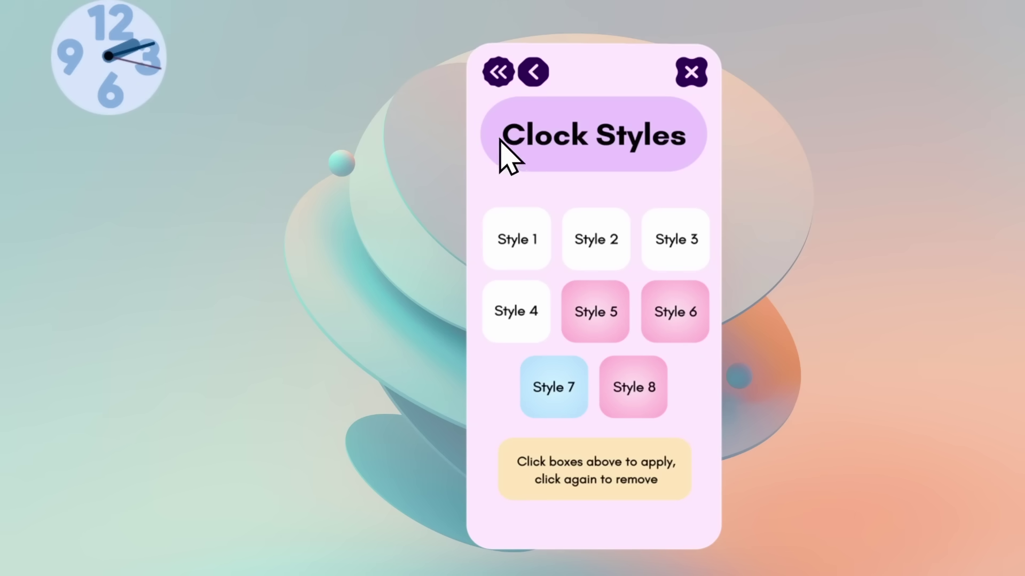
{"action": "left_click", "coordinate": [531, 242]}
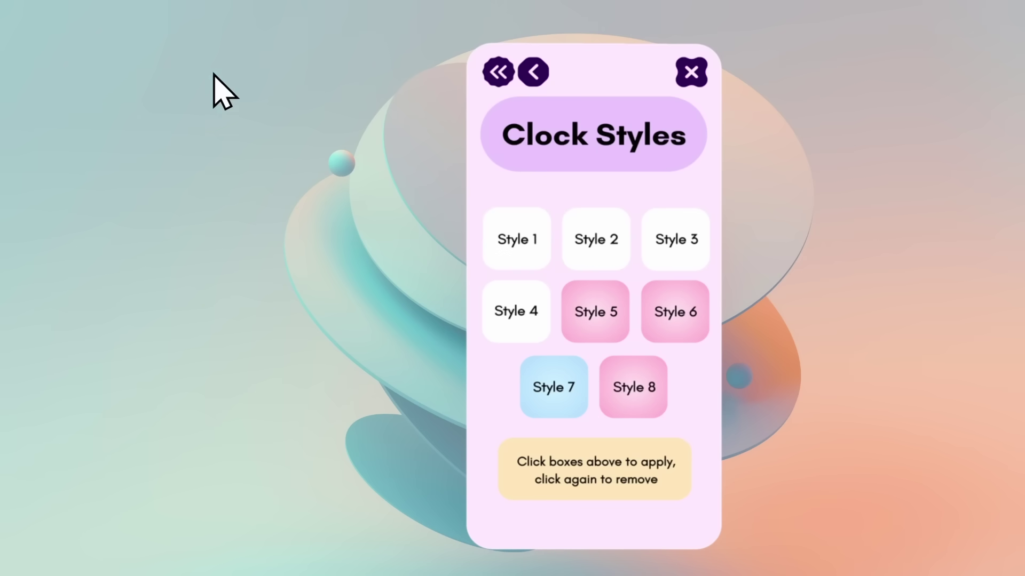
Try clock styles two and three, then apply the digital hour-minute clock style
{"action": "left_click", "coordinate": [607, 220]}
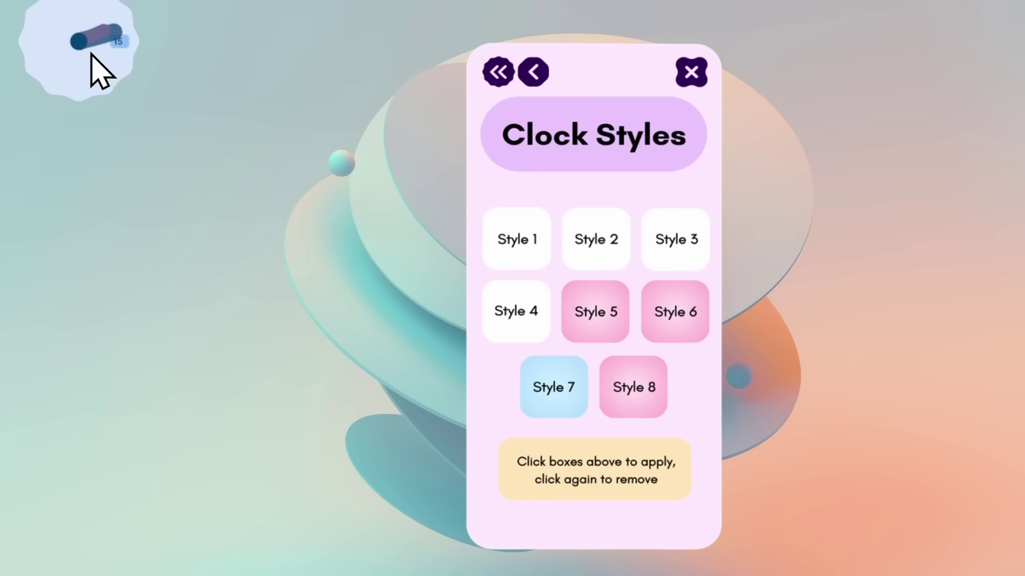
{"action": "left_click", "coordinate": [678, 236]}
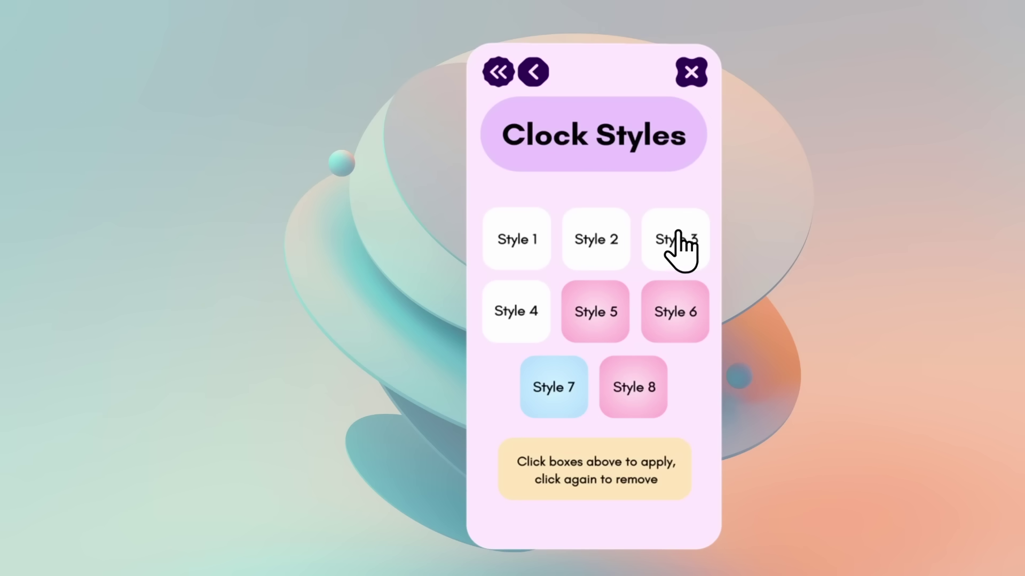
{"action": "left_click", "coordinate": [520, 312]}
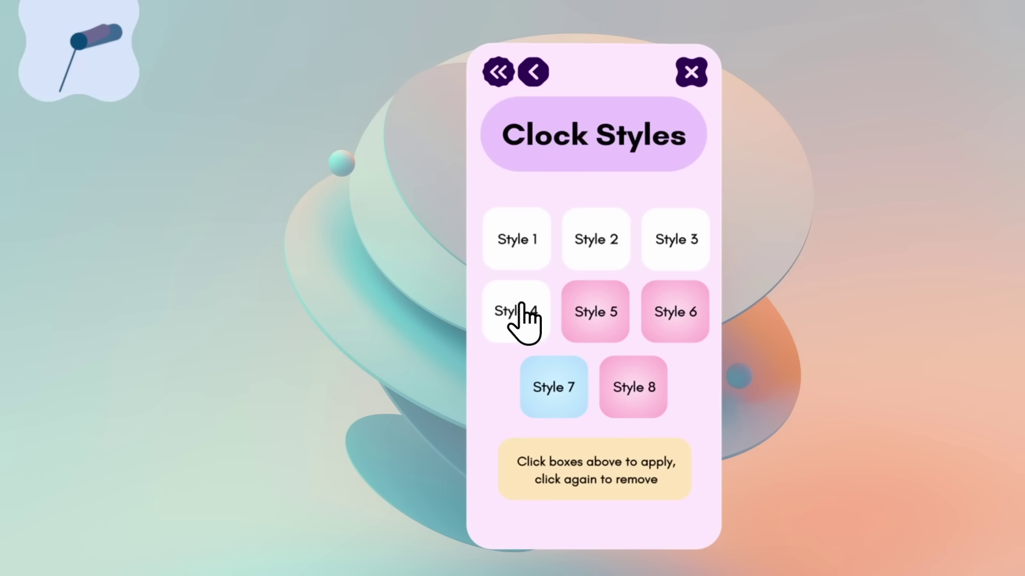
{"action": "left_click", "coordinate": [492, 235]}
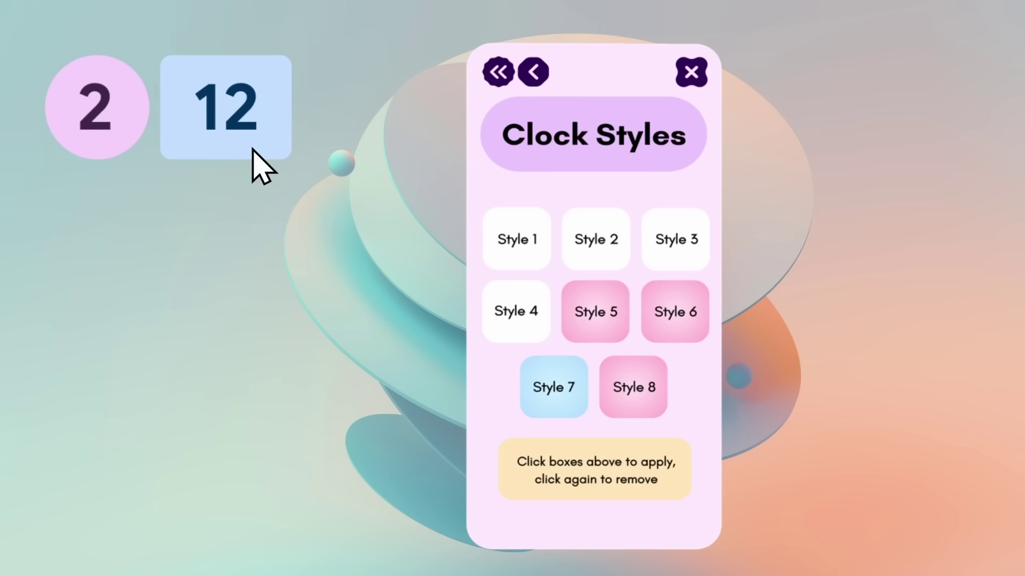
{"action": "left_click", "coordinate": [546, 72]}
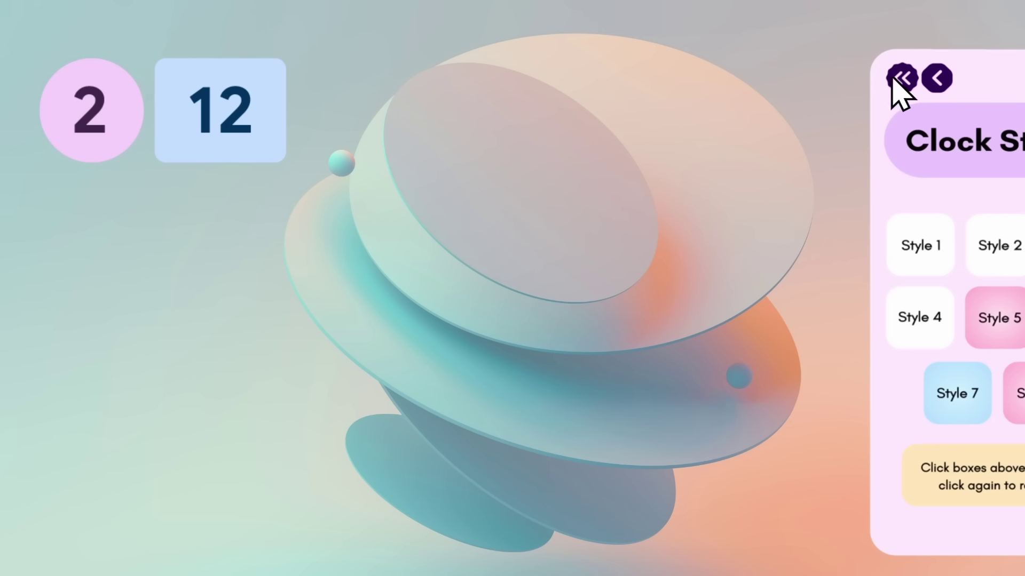
{"action": "left_click", "coordinate": [894, 79]}
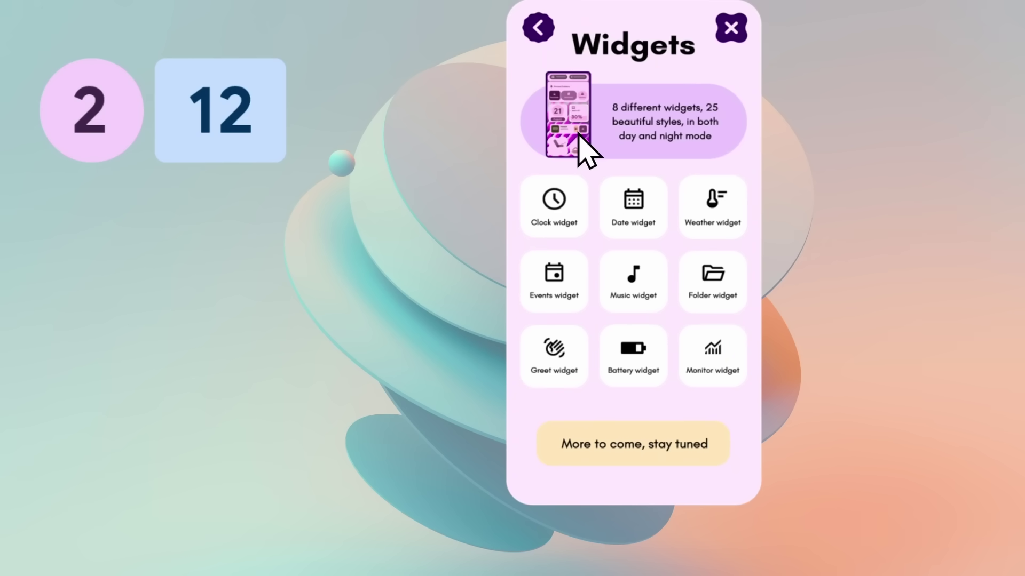
Add Style 1 date, weather and events widgets, moving the events list further right
{"action": "left_click", "coordinate": [639, 182]}
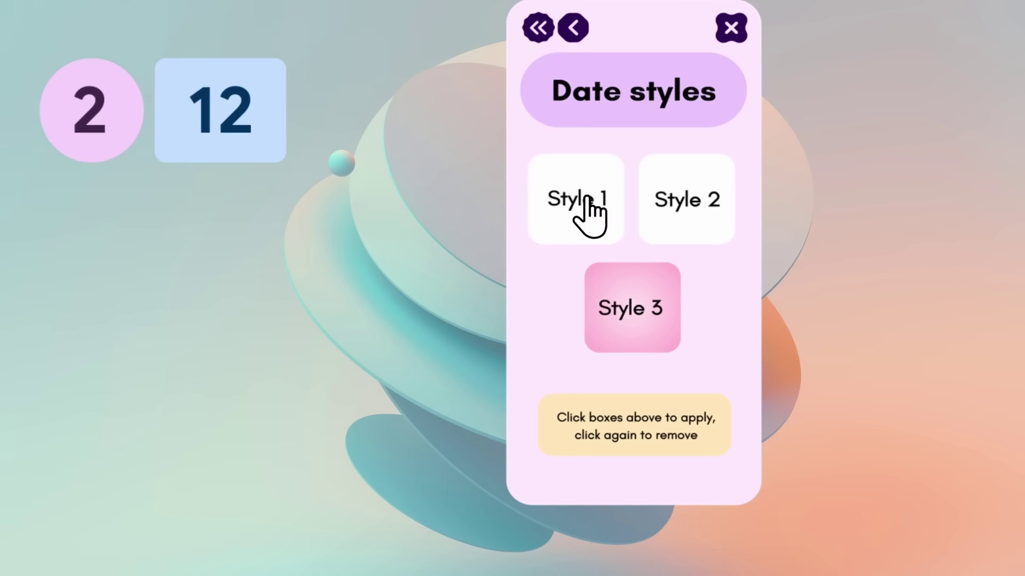
{"action": "left_click", "coordinate": [586, 228]}
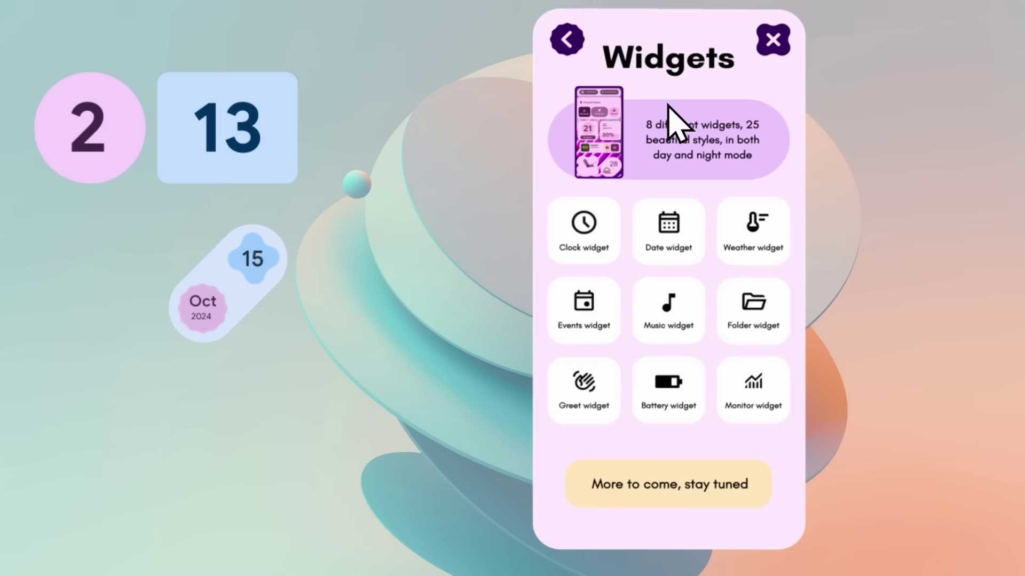
{"action": "left_click", "coordinate": [767, 231]}
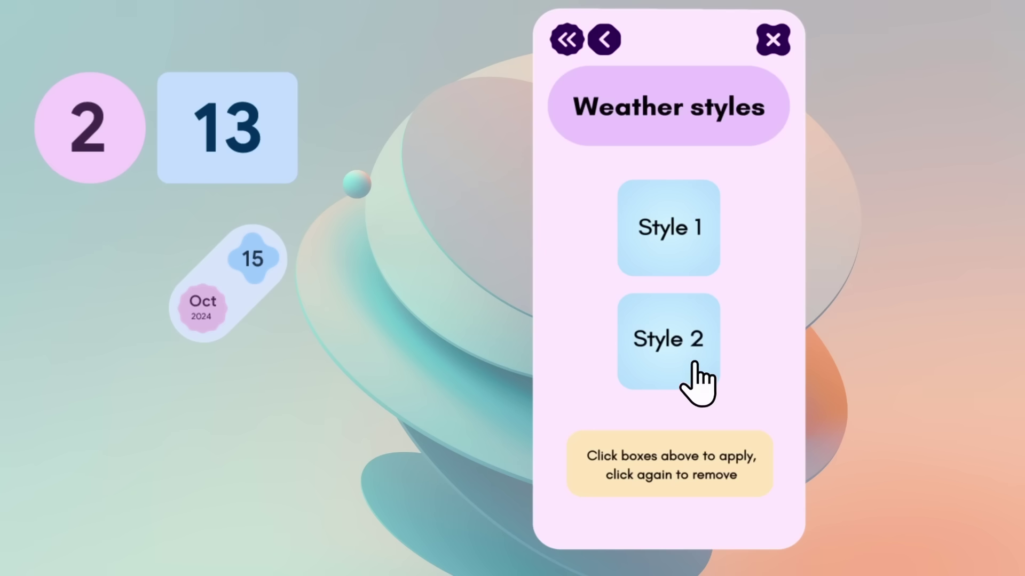
{"action": "left_click", "coordinate": [683, 249]}
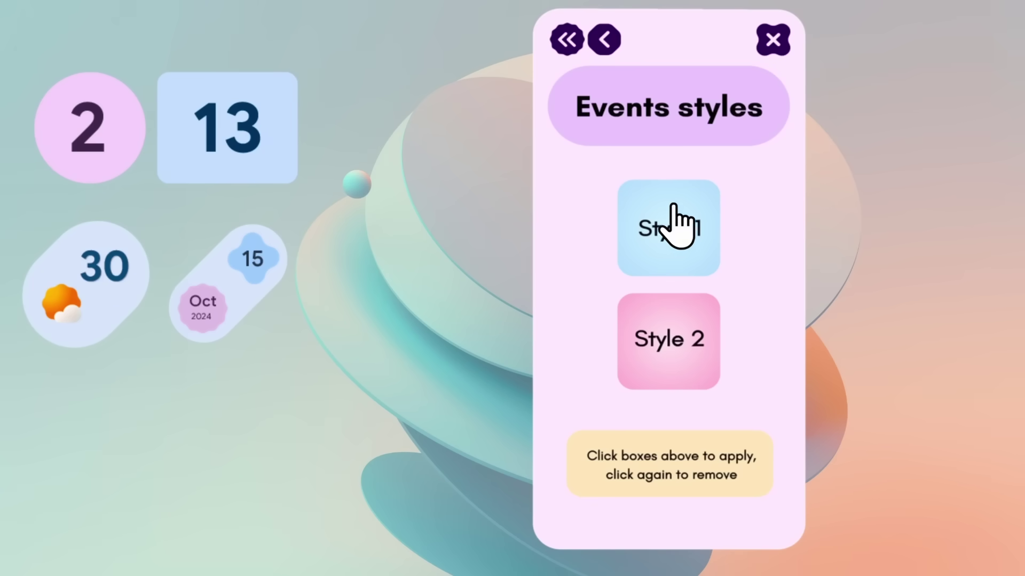
{"action": "left_click", "coordinate": [662, 221]}
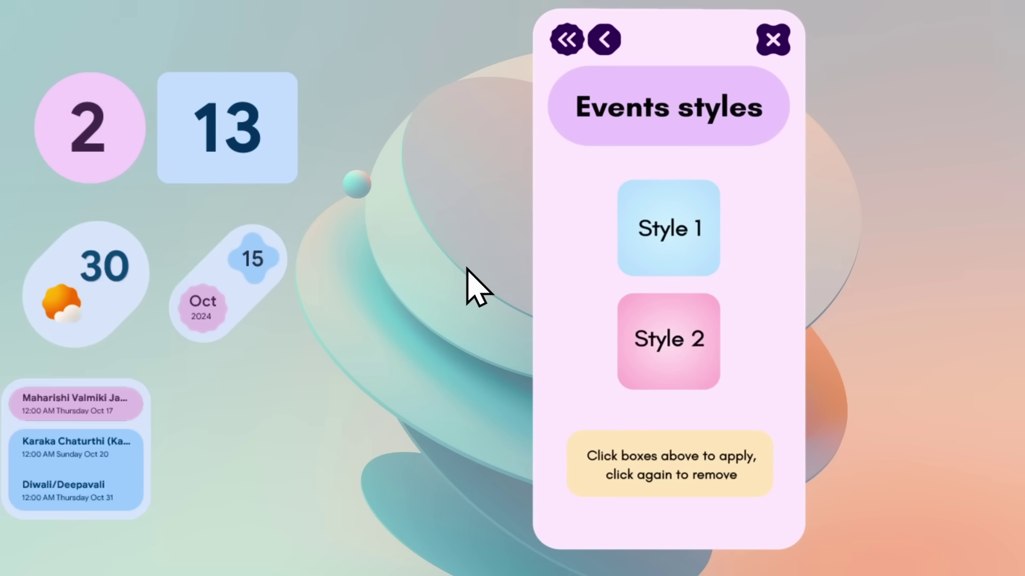
{"action": "left_click_drag", "start_coordinate": [143, 422], "coordinate": [299, 420]}
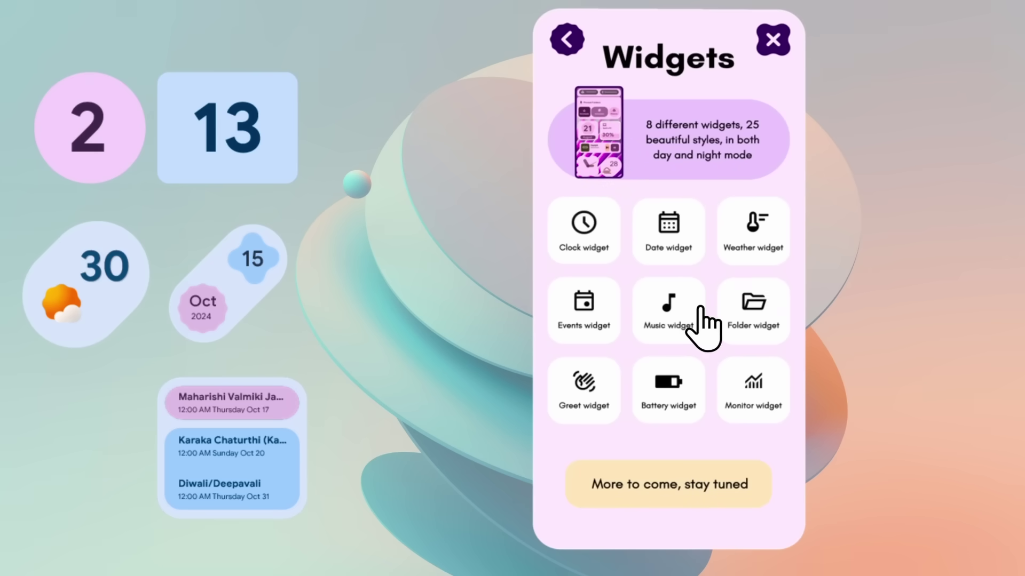
Place the new music widget near the desktop centre and unload the round music widget
{"action": "left_click", "coordinate": [687, 315]}
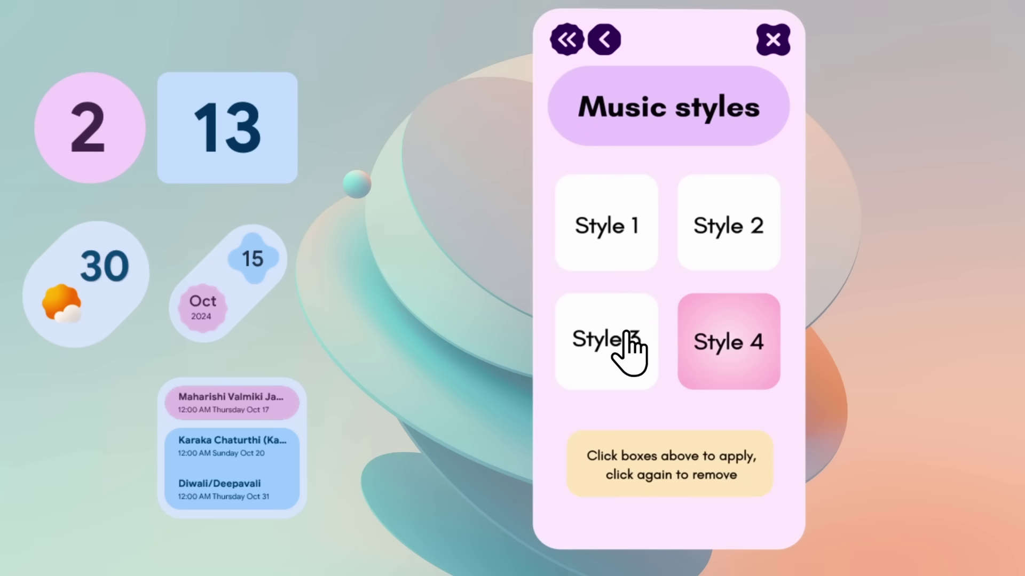
{"action": "left_click_drag", "start_coordinate": [691, 48], "coordinate": [813, 27]}
{"action": "left_click_drag", "start_coordinate": [185, 134], "coordinate": [493, 397]}
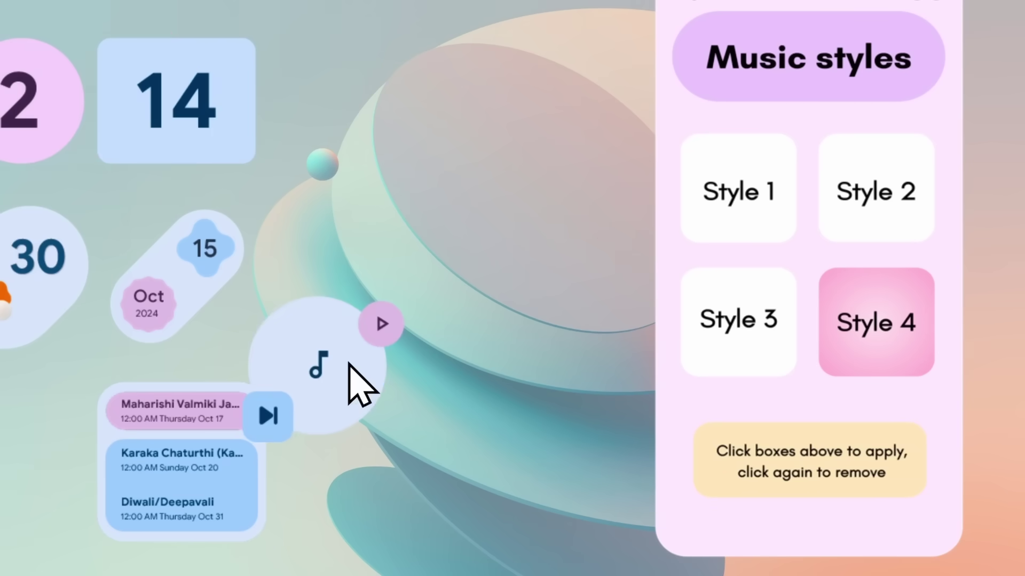
{"action": "right_click", "coordinate": [456, 380]}
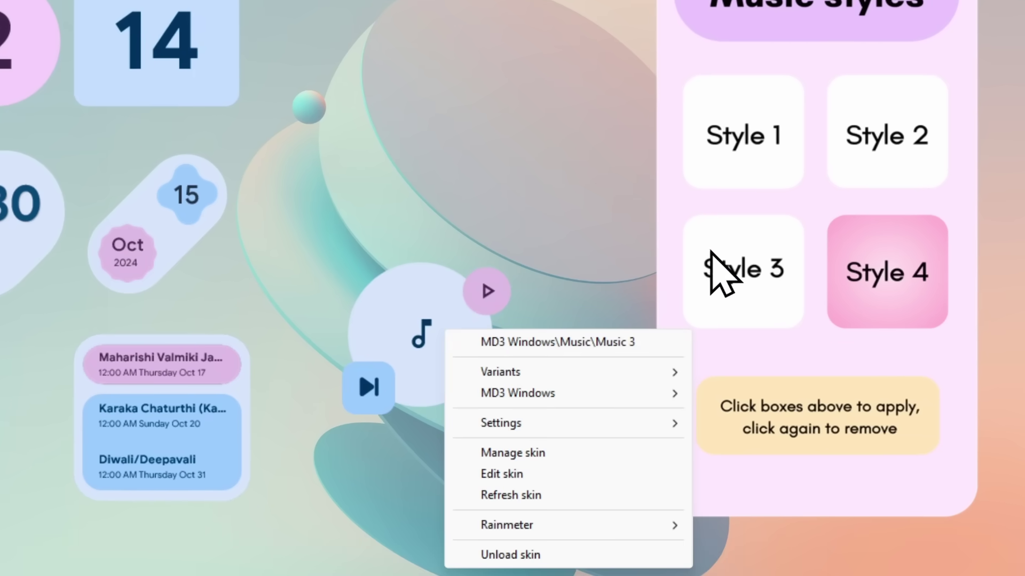
{"action": "left_click", "coordinate": [792, 203]}
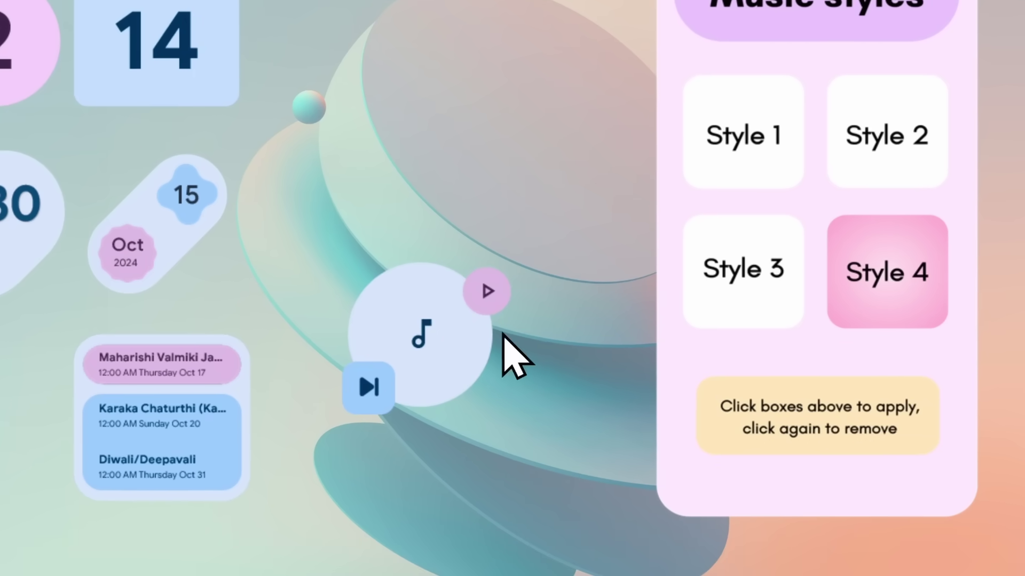
{"action": "right_click", "coordinate": [448, 336]}
{"action": "left_click", "coordinate": [577, 558]}
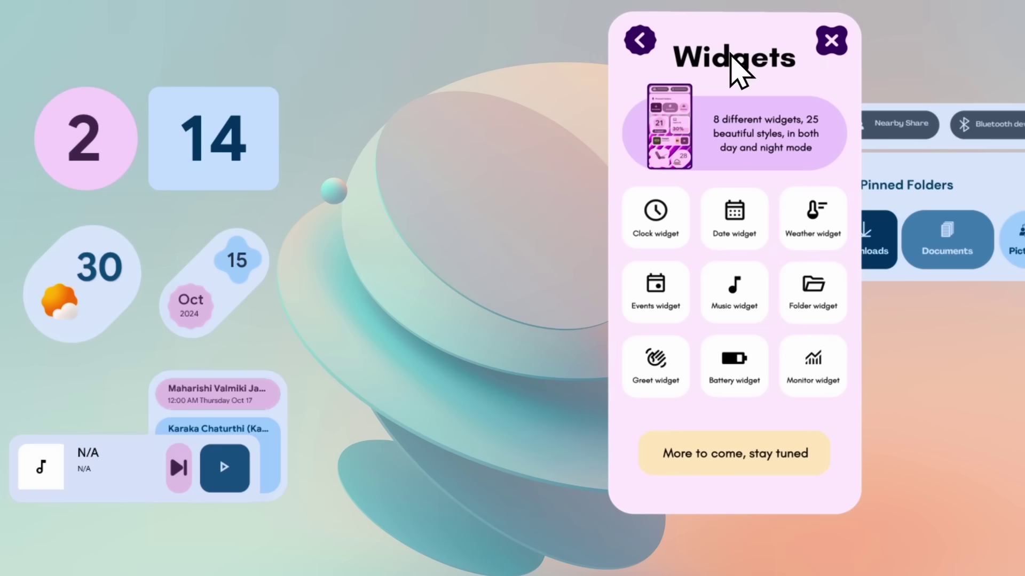
Add the battery widget and move the music player bar to mid-desktop
{"action": "key", "text": "Escape"}
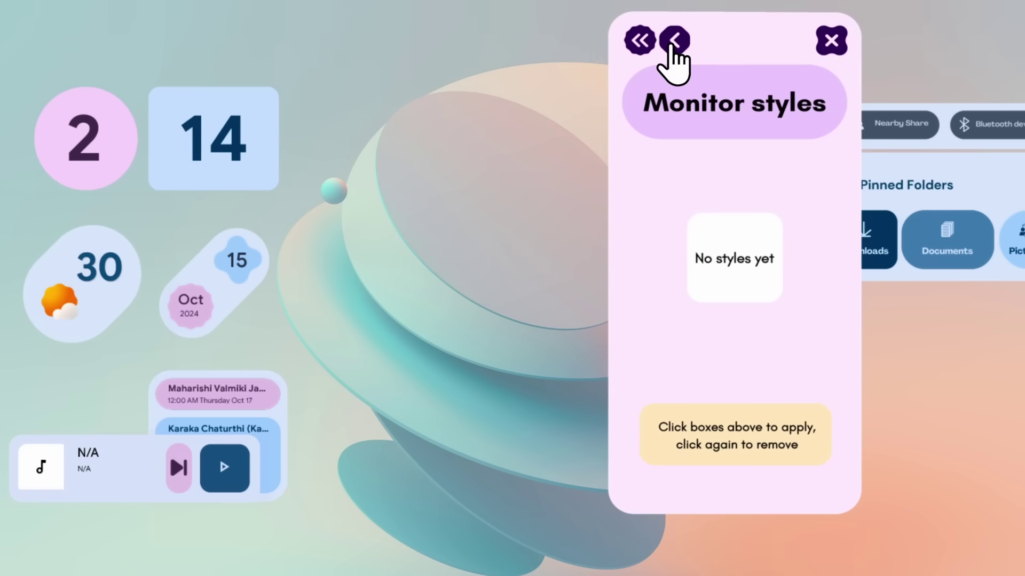
{"action": "left_click", "coordinate": [673, 41]}
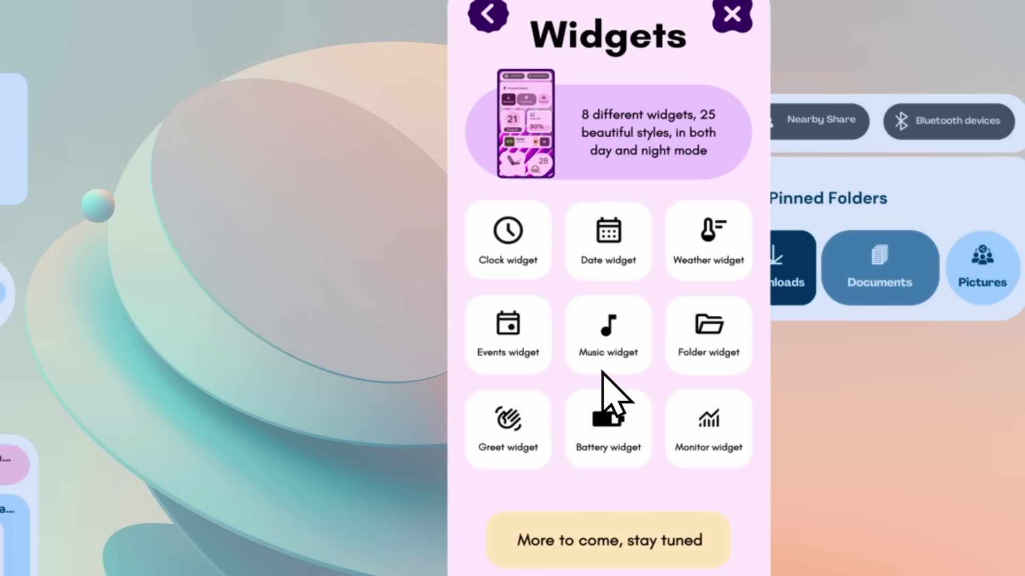
{"action": "left_click", "coordinate": [602, 373]}
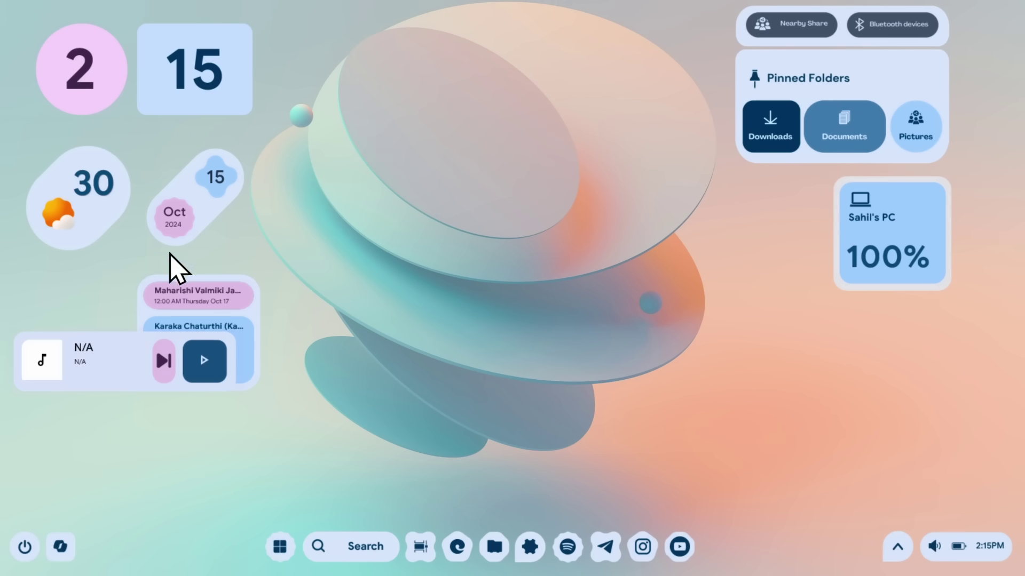
{"action": "left_click_drag", "start_coordinate": [123, 358], "coordinate": [463, 282]}
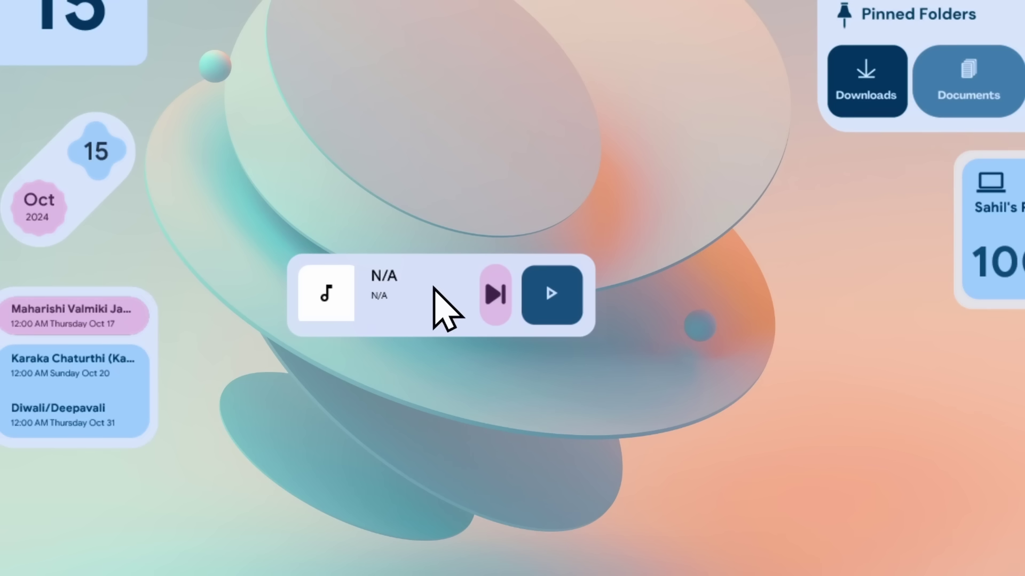
Change Player=foobar2000 to WebNowPlaying in the music skin's settings file and save it
{"action": "right_click", "coordinate": [462, 269]}
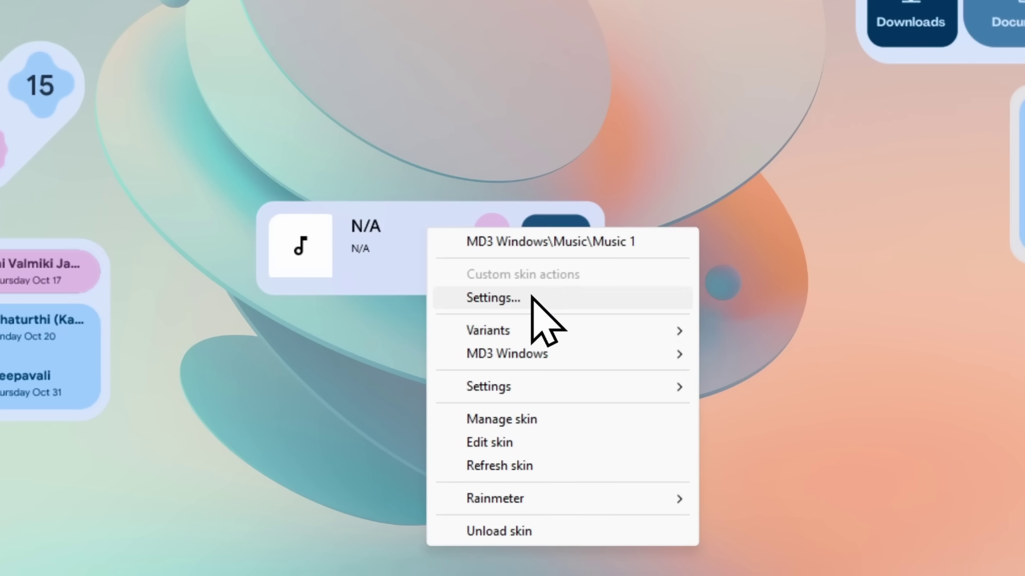
{"action": "left_click", "coordinate": [531, 296]}
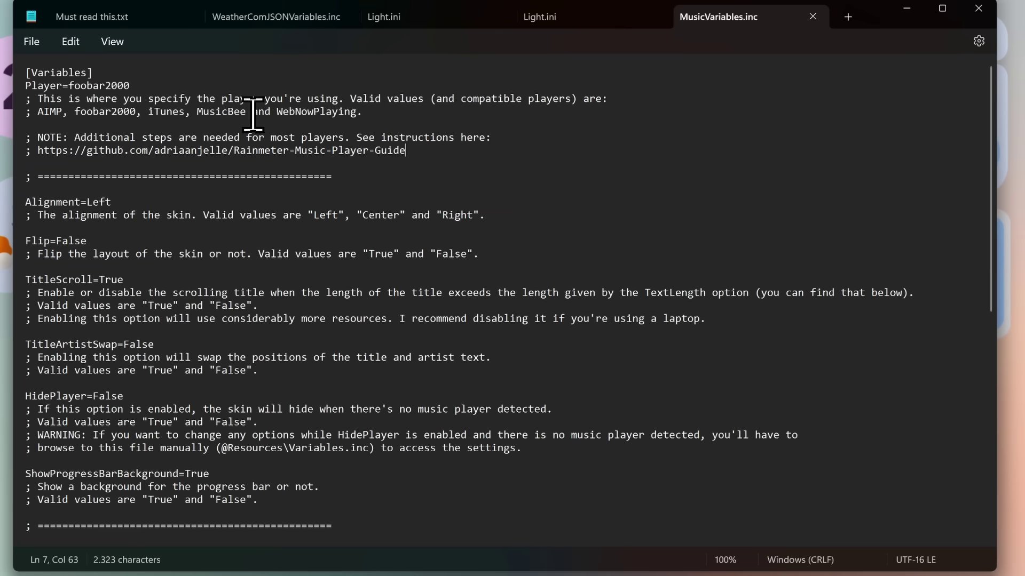
{"action": "double_click", "coordinate": [137, 73]}
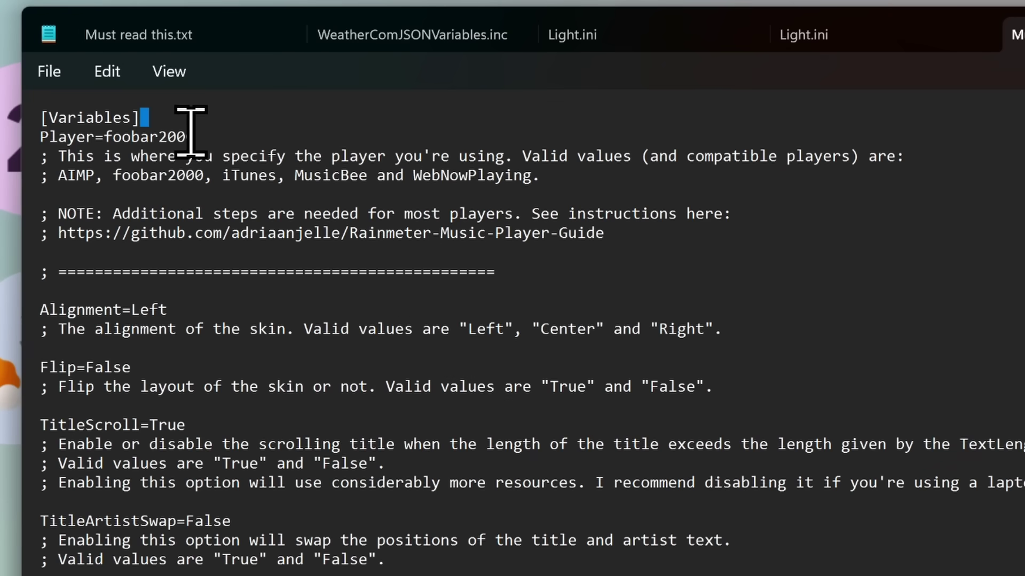
{"action": "left_click_drag", "start_coordinate": [196, 137], "coordinate": [114, 138]}
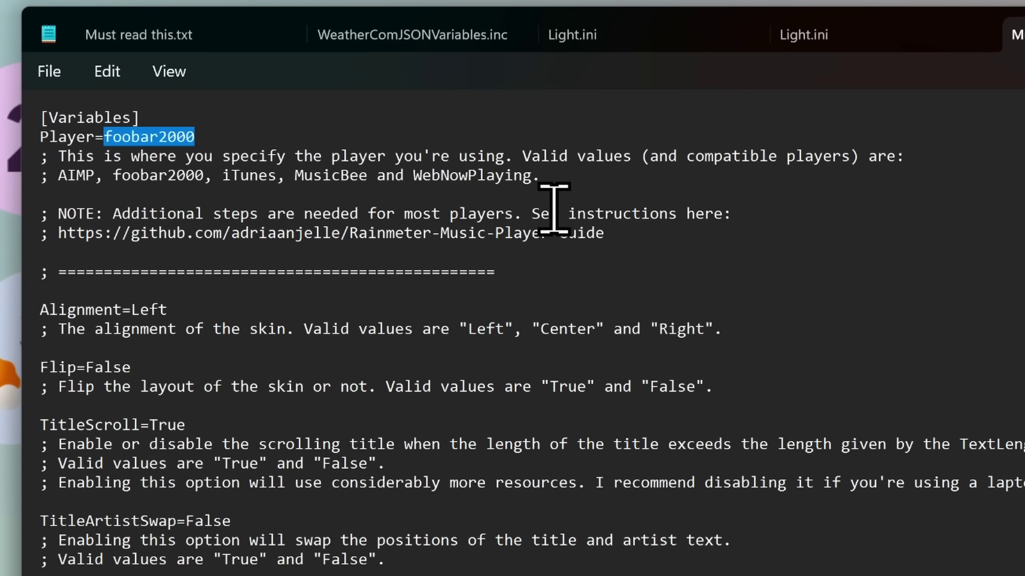
{"action": "left_click_drag", "start_coordinate": [417, 179], "coordinate": [531, 179]}
{"action": "key", "text": "ctrl+c"}
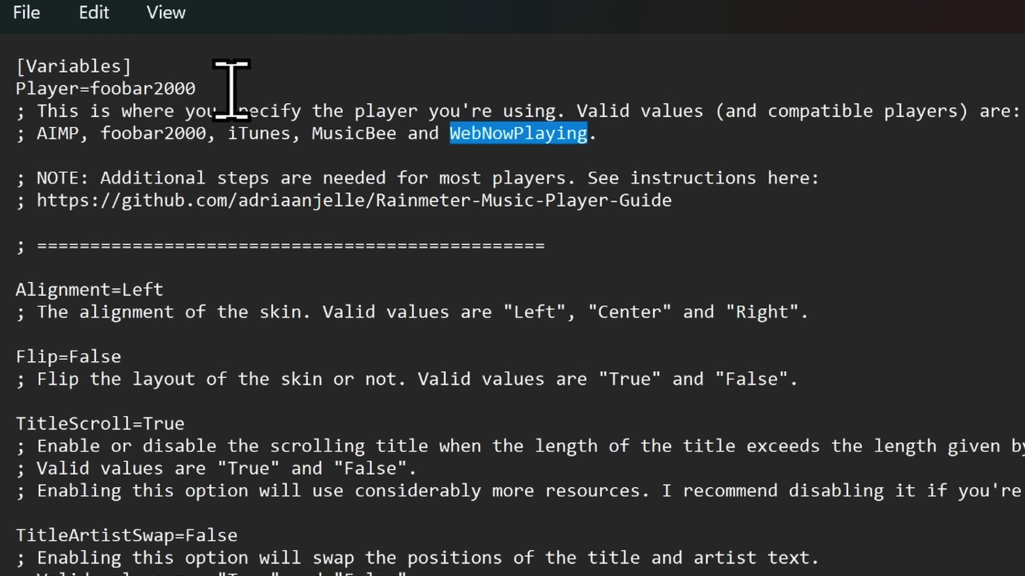
{"action": "left_click_drag", "start_coordinate": [203, 138], "coordinate": [105, 138]}
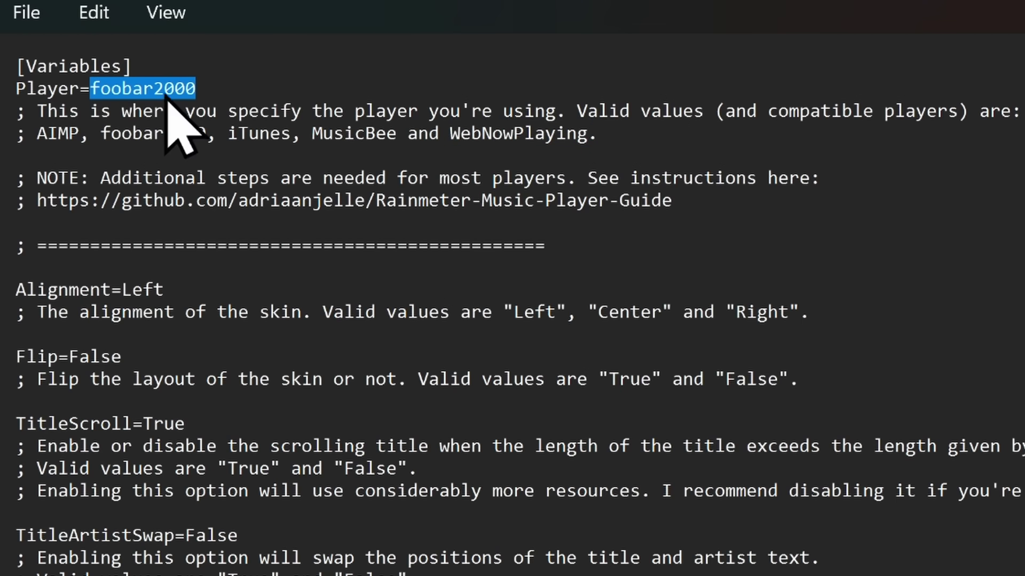
{"action": "key", "text": "ctrl+v"}
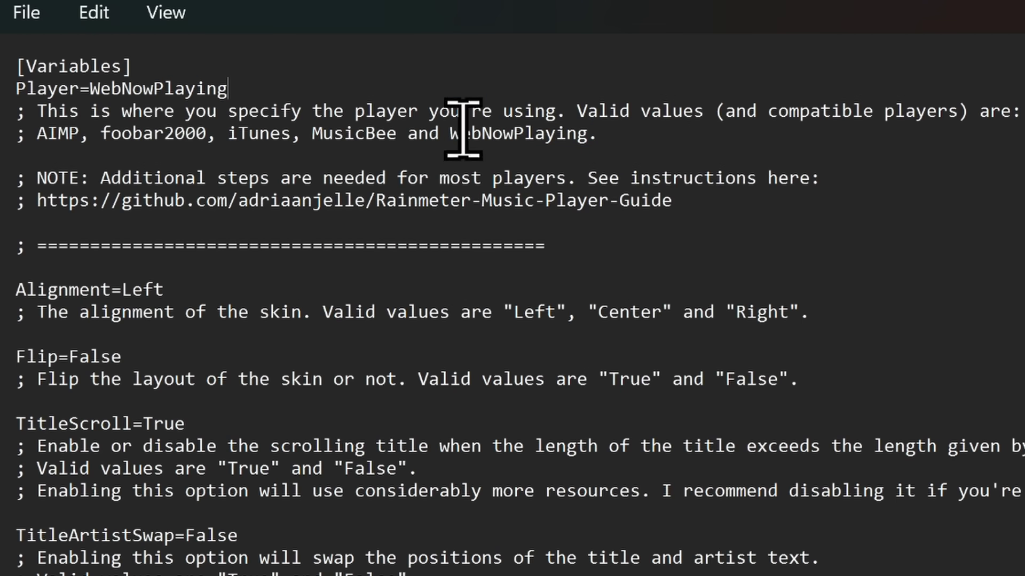
{"action": "left_click", "coordinate": [26, 21]}
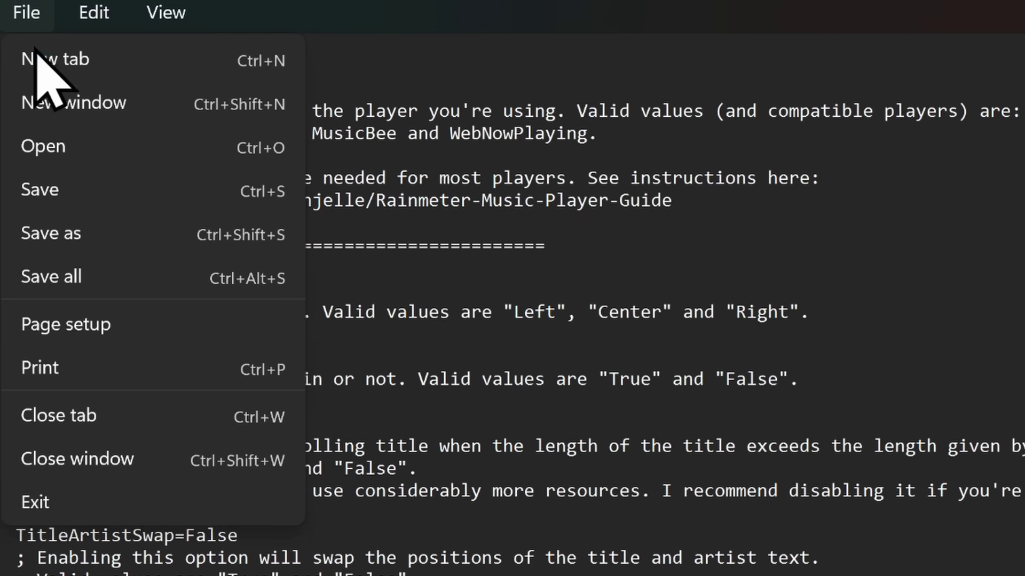
{"action": "left_click", "coordinate": [104, 185]}
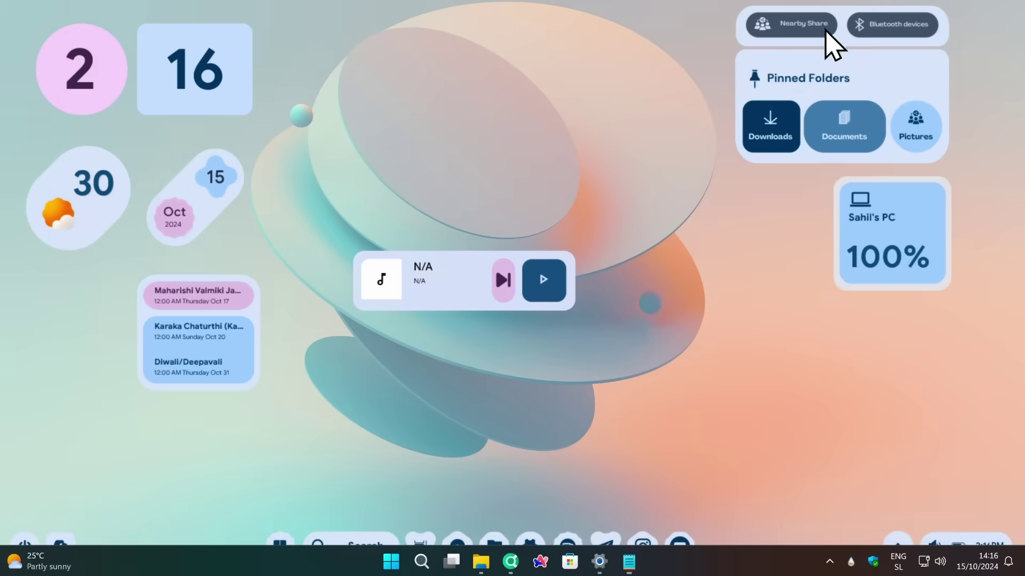
Confirm the WebNowPlaying extension shows its Rainmeter adapter connected in Edge
{"action": "left_click", "coordinate": [395, 562]}
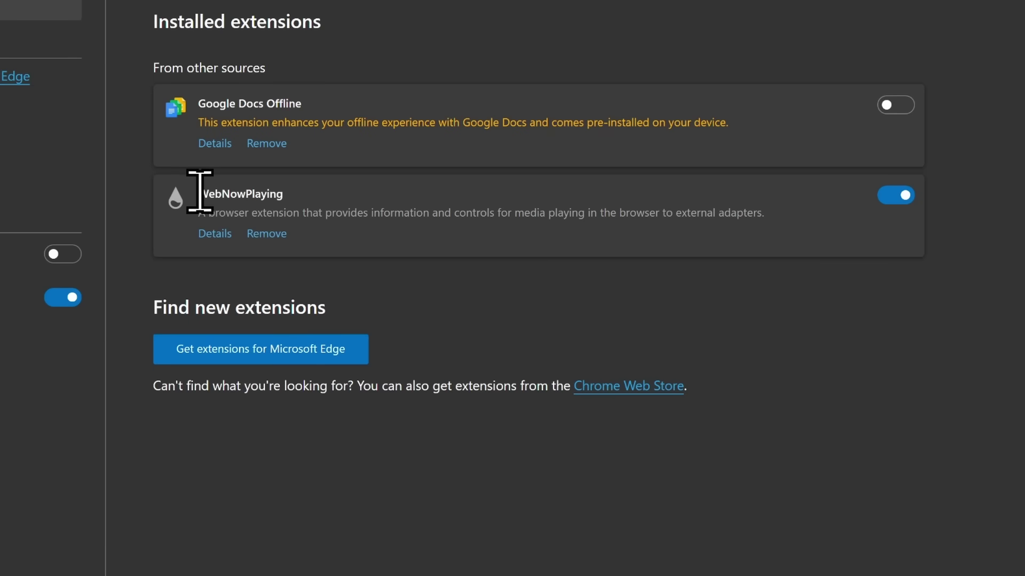
{"action": "left_click_drag", "start_coordinate": [200, 191], "coordinate": [293, 192]}
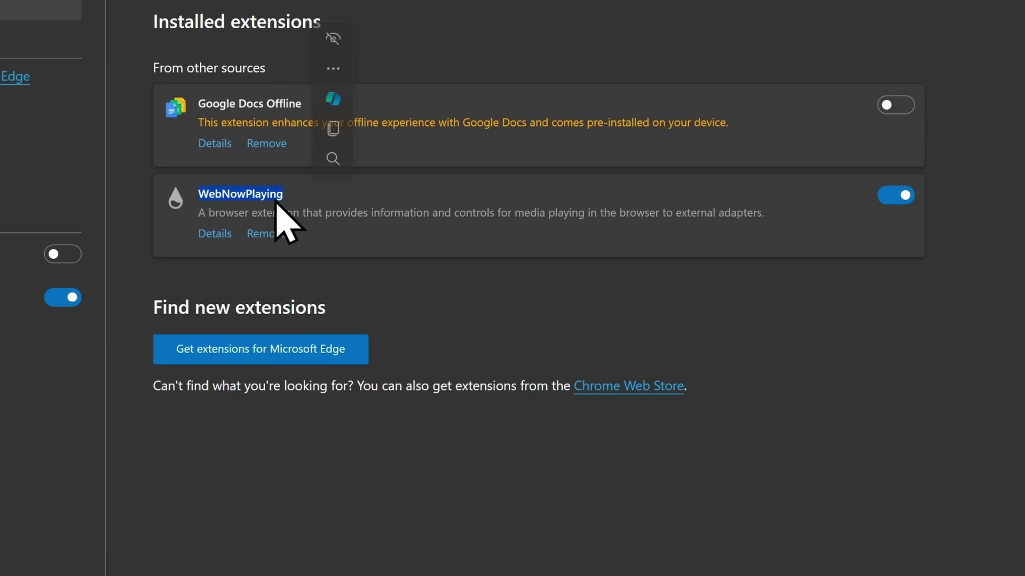
{"action": "left_click", "coordinate": [400, 213]}
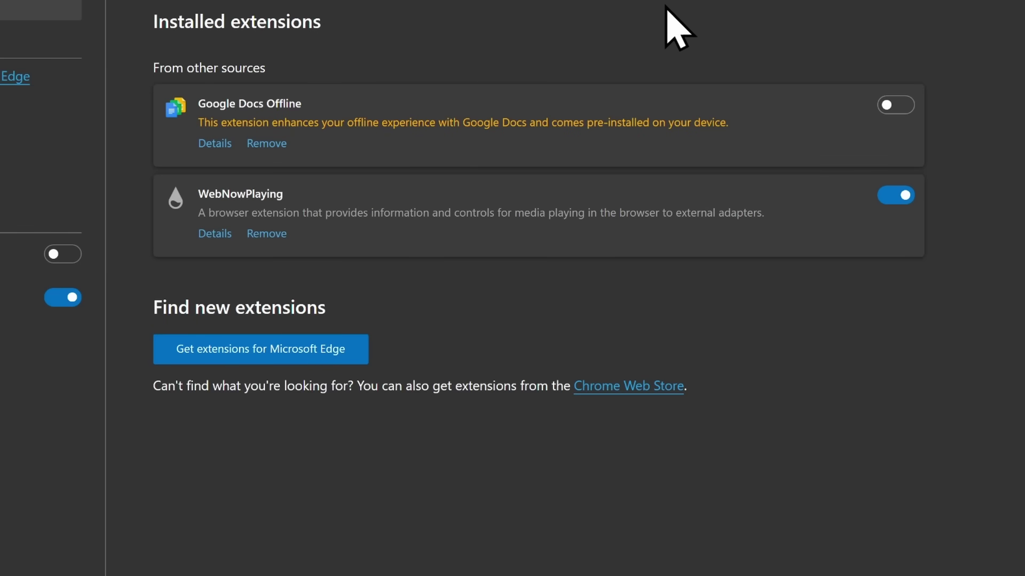
{"action": "left_click", "coordinate": [913, 31]}
{"action": "mouse_move", "coordinate": [622, 136]}
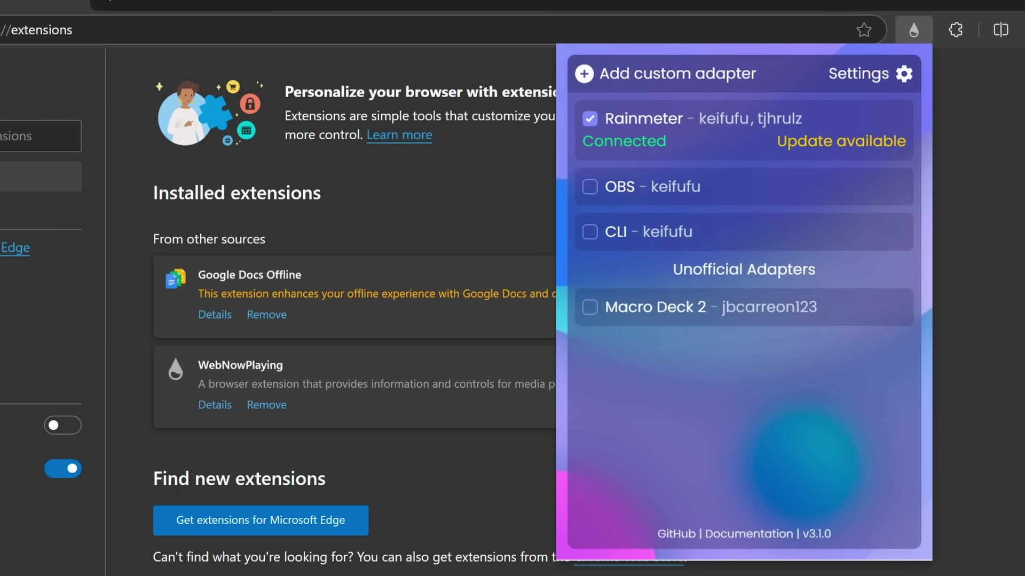
{"action": "left_click", "coordinate": [389, 80]}
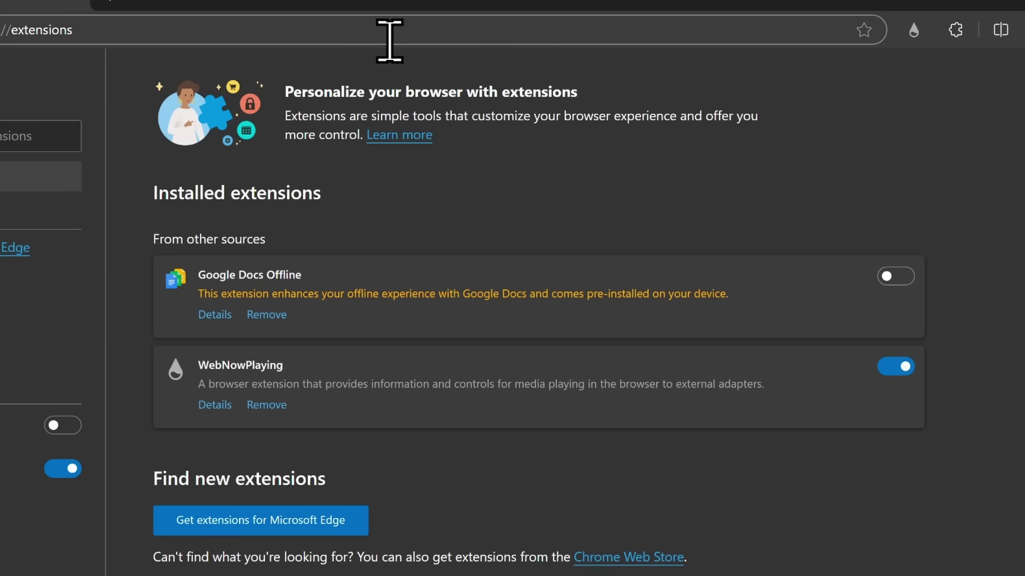
Go to youtube.com in Edge's address bar
{"action": "left_click", "coordinate": [270, 34]}
{"action": "key", "text": "BackSpace"}
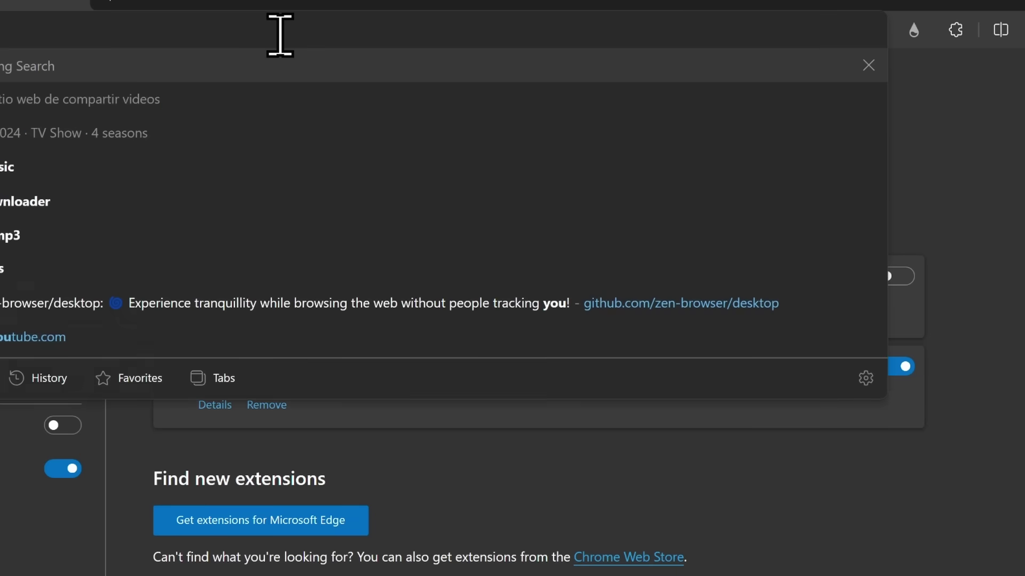
{"action": "key", "text": "Down"}
{"action": "key", "text": "Down"}
{"action": "key", "text": "Down"}
{"action": "key", "text": "Down"}
{"action": "key", "text": "Down"}
{"action": "key", "text": "Down"}
{"action": "key", "text": "Down"}
{"action": "key", "text": "Down"}
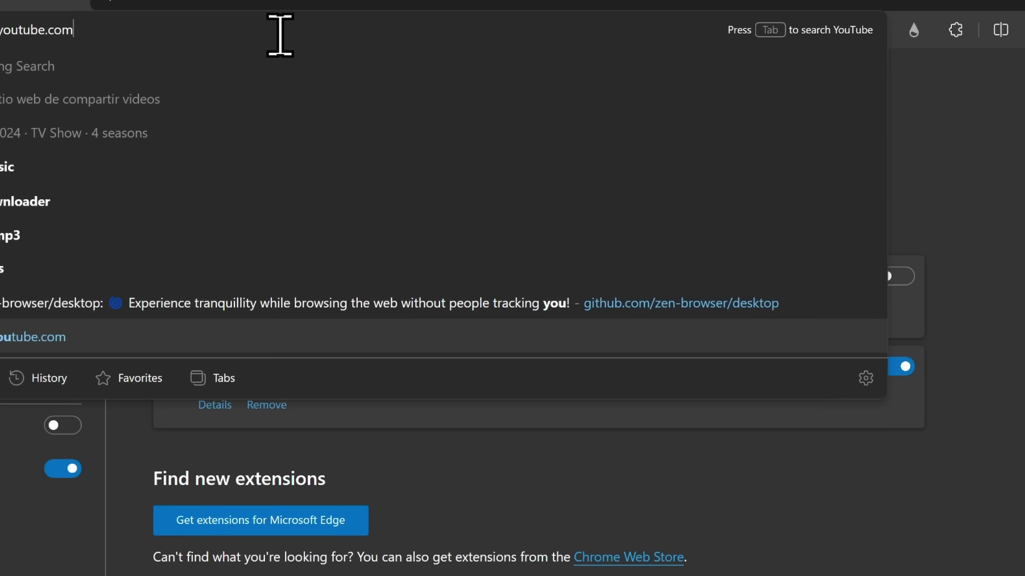
{"action": "key", "text": "Return"}
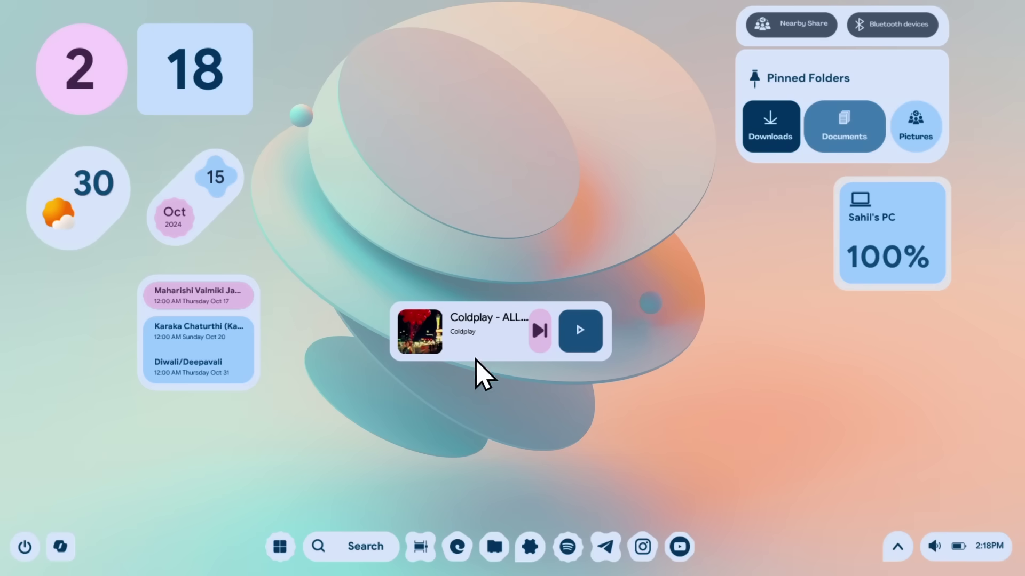
Drag the music player bar to the bottom-left corner and the events widget just above it
{"action": "left_click_drag", "start_coordinate": [216, 459], "coordinate": [110, 499]}
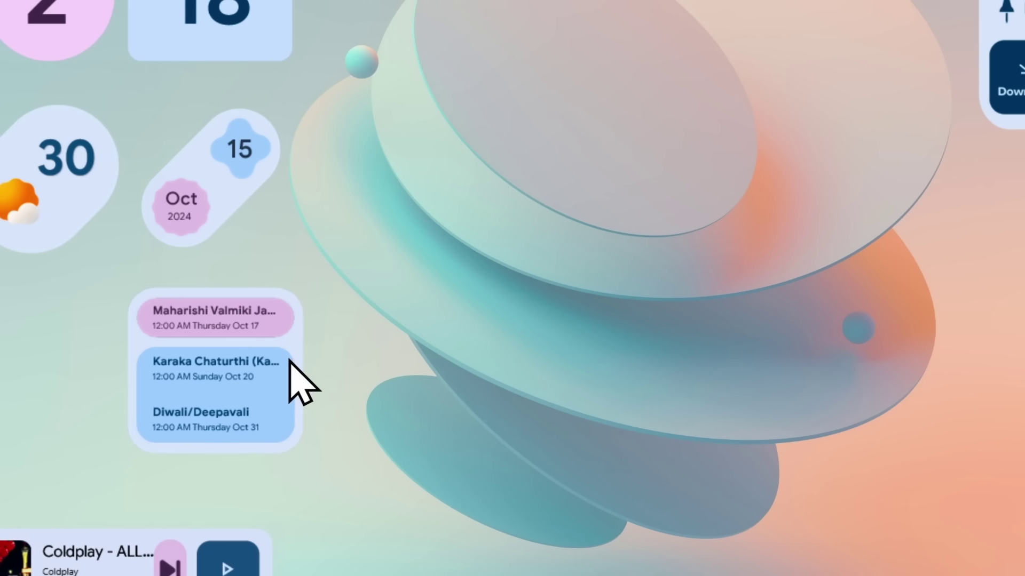
{"action": "left_click_drag", "start_coordinate": [289, 361], "coordinate": [125, 395]}
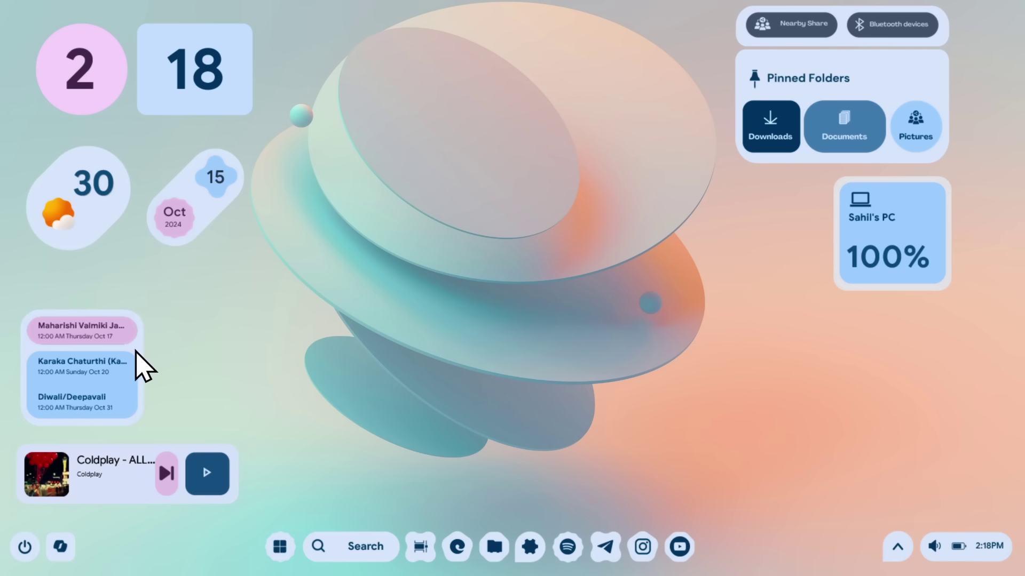
{"action": "left_click_drag", "start_coordinate": [135, 352], "coordinate": [132, 350]}
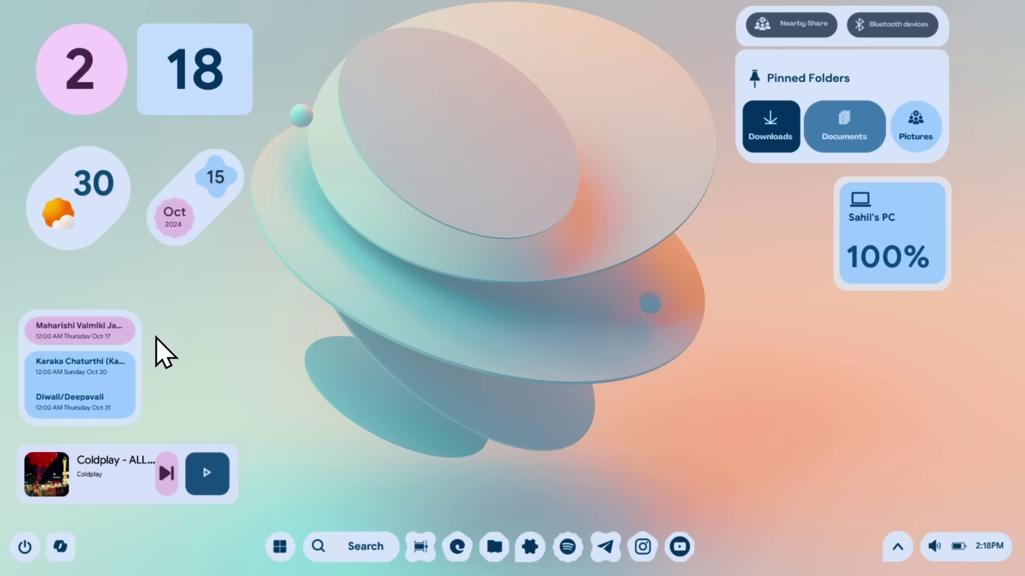
{"action": "right_click", "coordinate": [127, 350]}
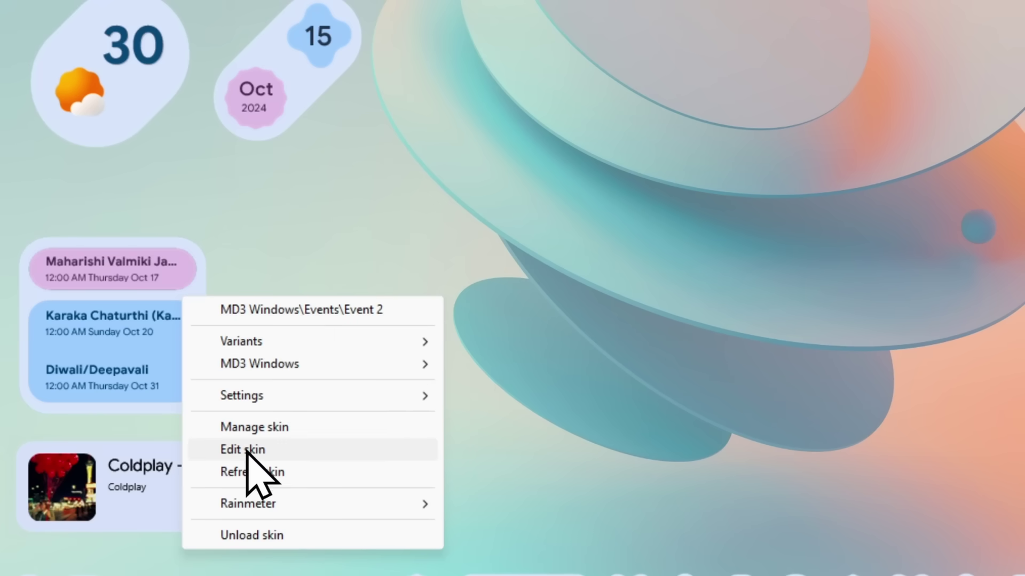
Edit the events skin in Notepad, changing 'indian' to 'usa' in the GoogleCalendar1 feed URL
{"action": "left_click", "coordinate": [250, 450]}
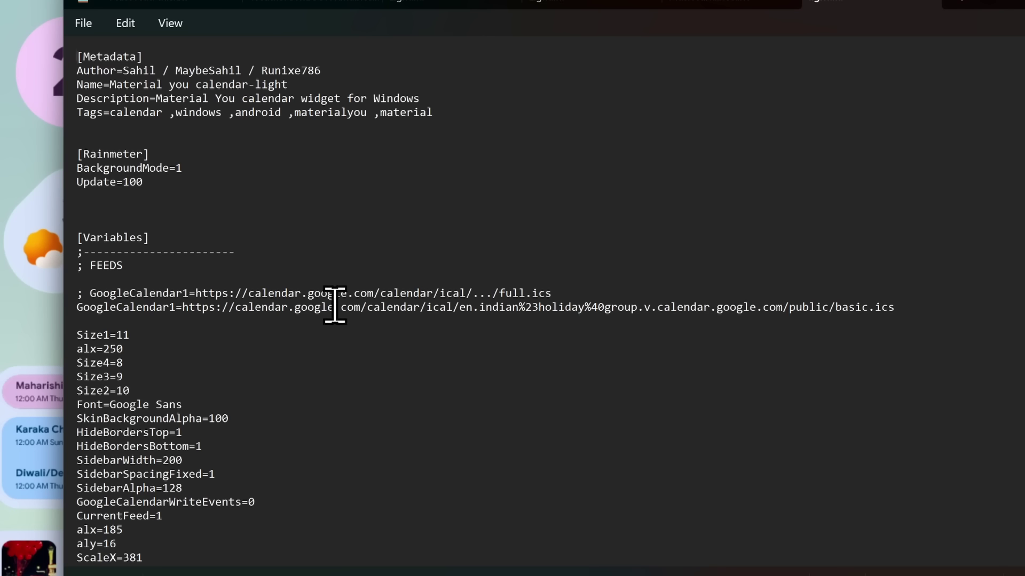
{"action": "left_click_drag", "start_coordinate": [105, 314], "coordinate": [179, 317]}
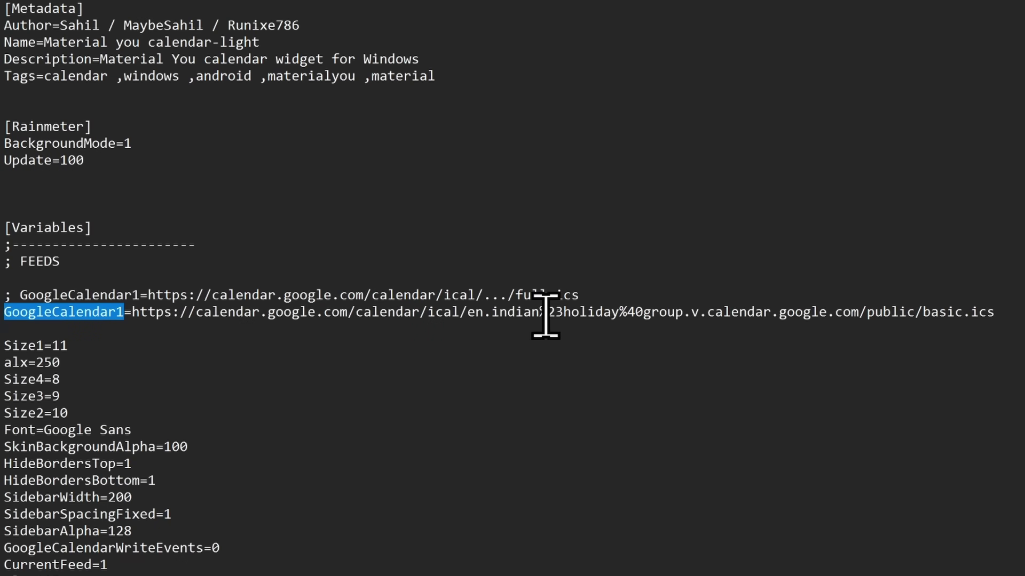
{"action": "double_click", "coordinate": [513, 313]}
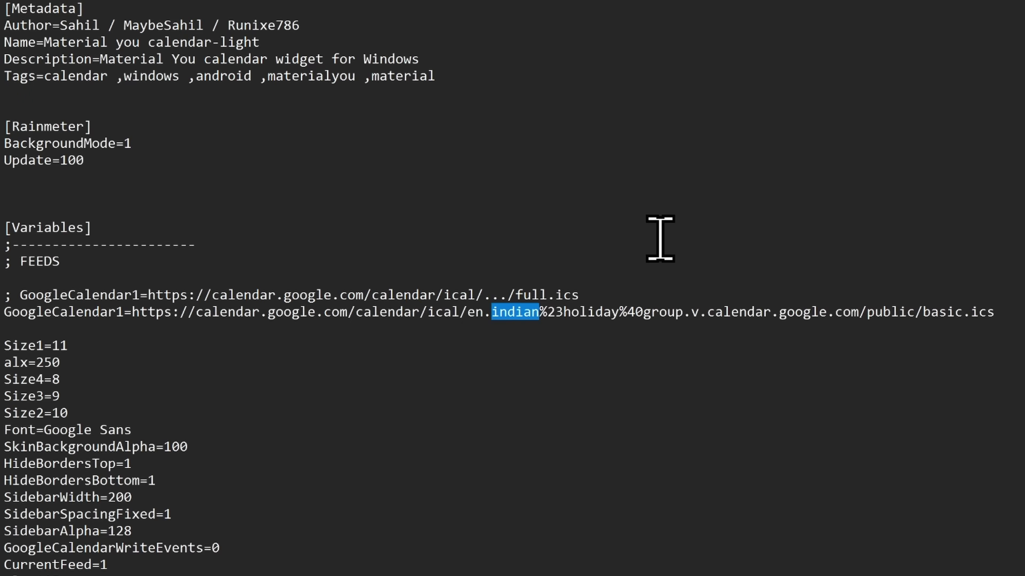
{"action": "type", "text": "usa"}
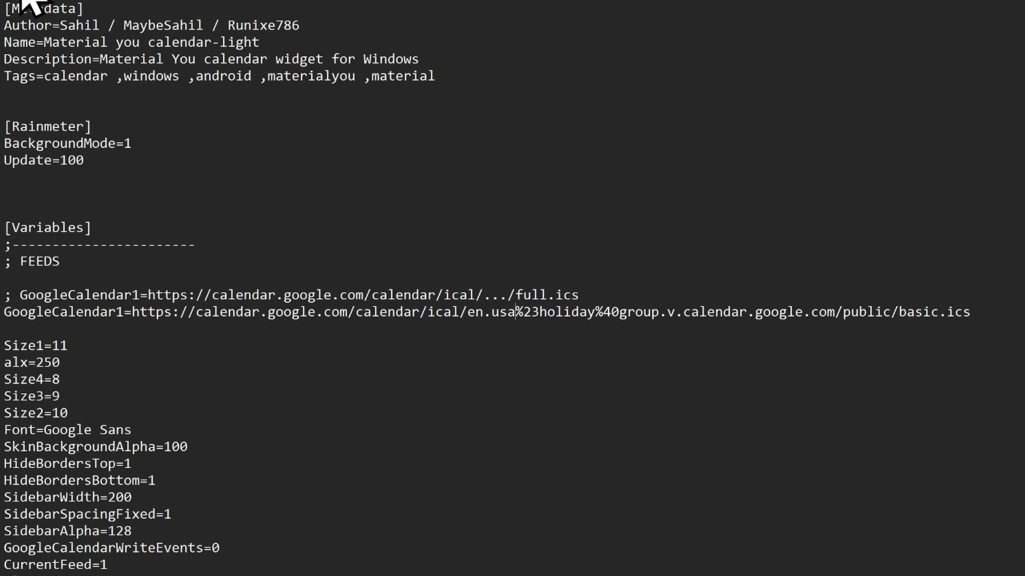
Save the events skin file and refresh the widget so US holidays appear
{"action": "left_click", "coordinate": [26, 1]}
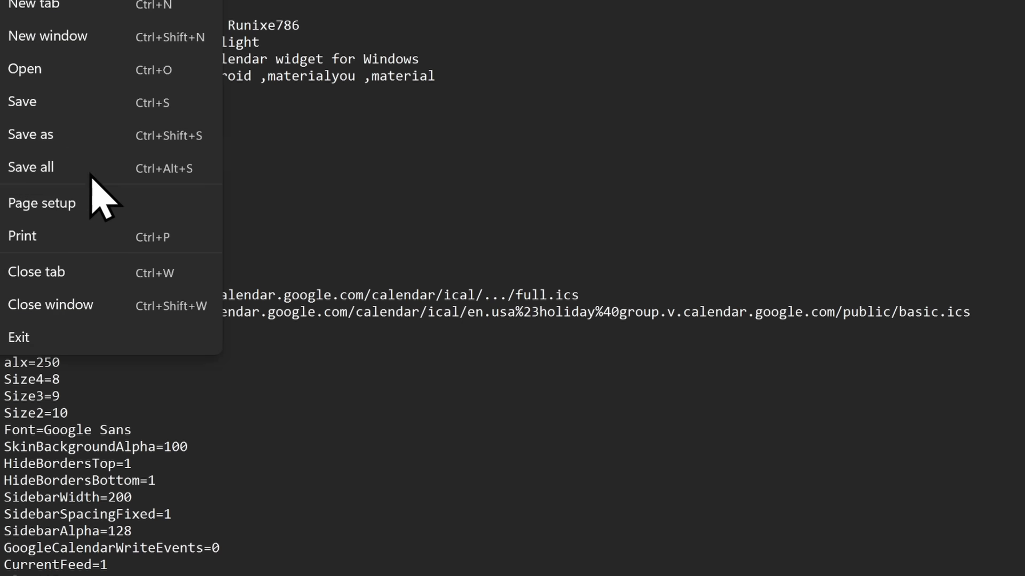
{"action": "left_click", "coordinate": [69, 100]}
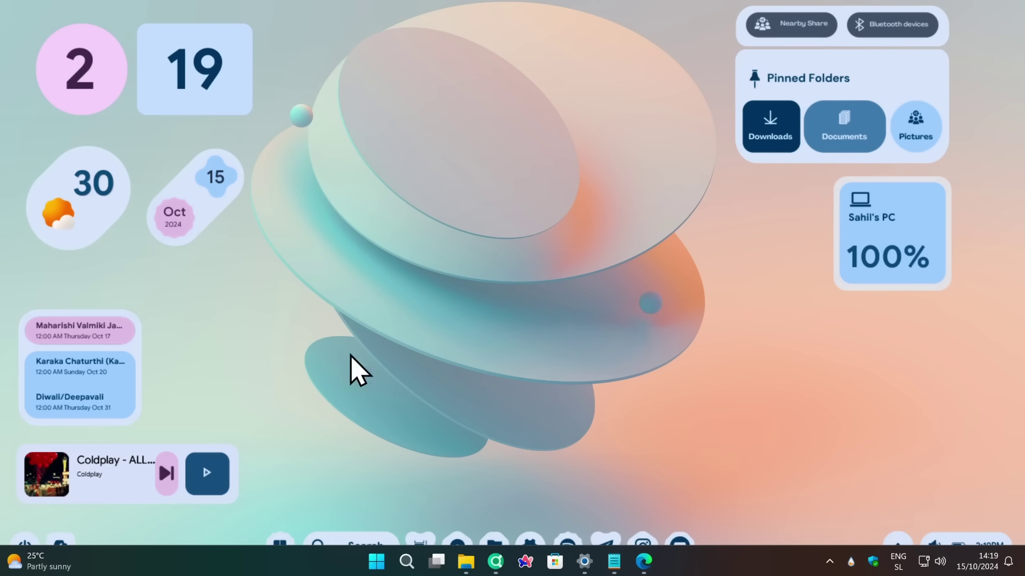
{"action": "right_click", "coordinate": [119, 346]}
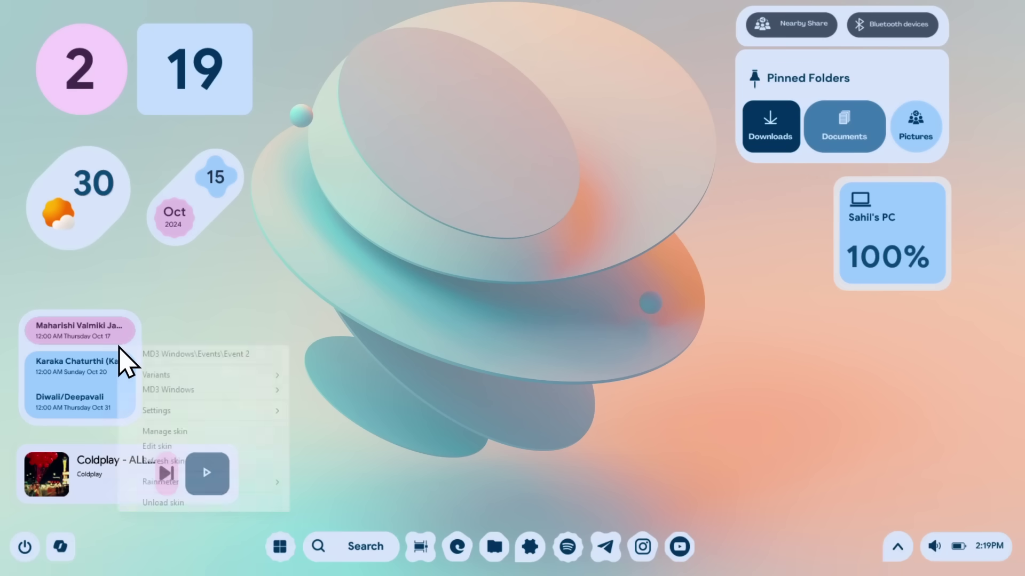
{"action": "left_click", "coordinate": [180, 462]}
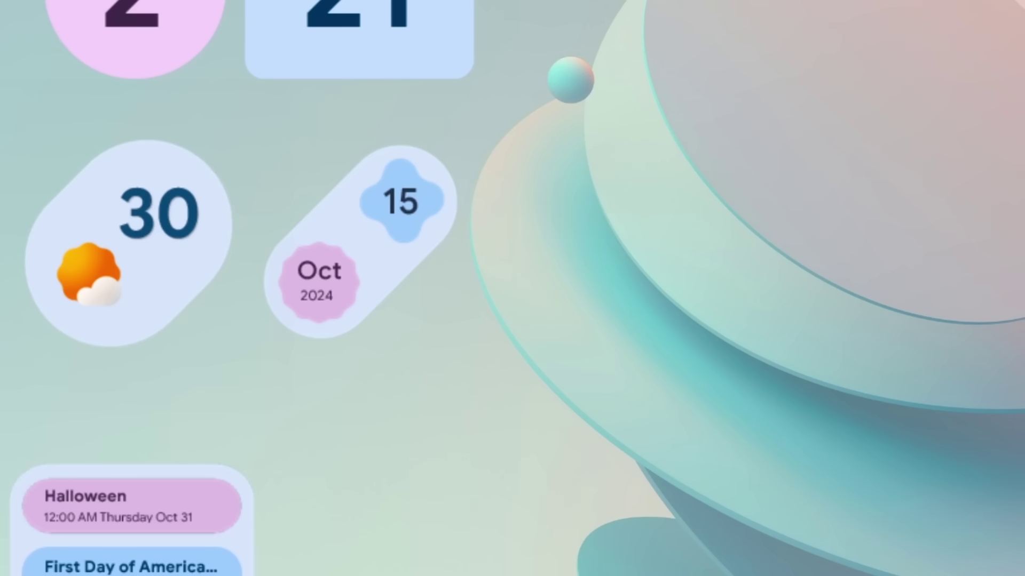
Open Edit Weather Variables from the weather skin's Custom skin actions menu
{"action": "right_click", "coordinate": [169, 222]}
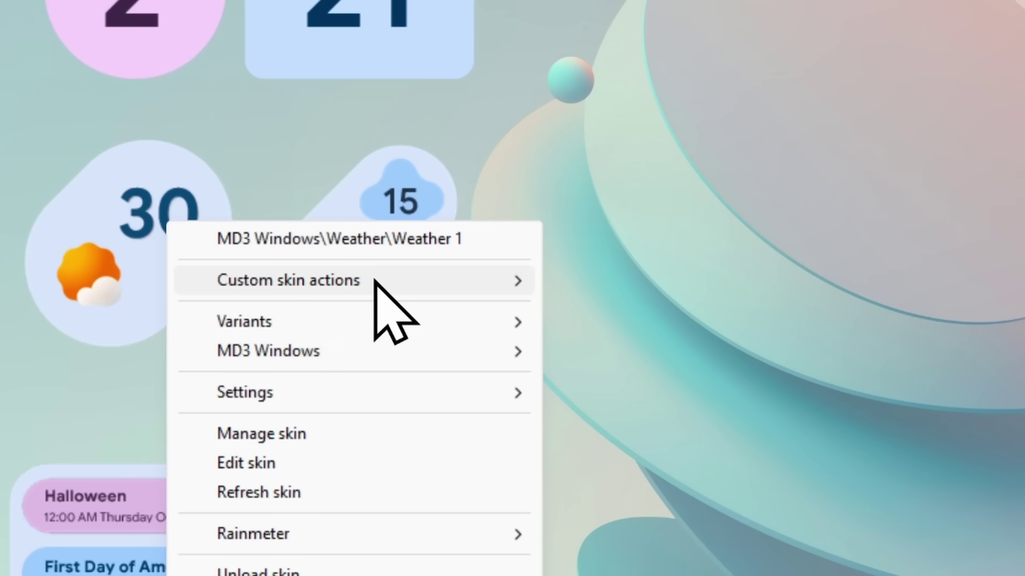
{"action": "mouse_move", "coordinate": [384, 282]}
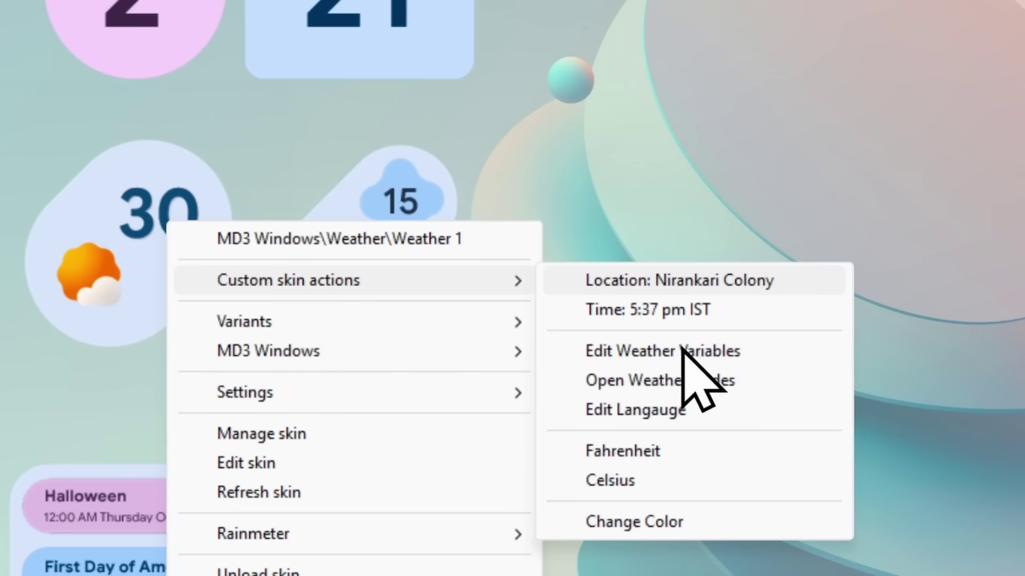
{"action": "left_click", "coordinate": [716, 358]}
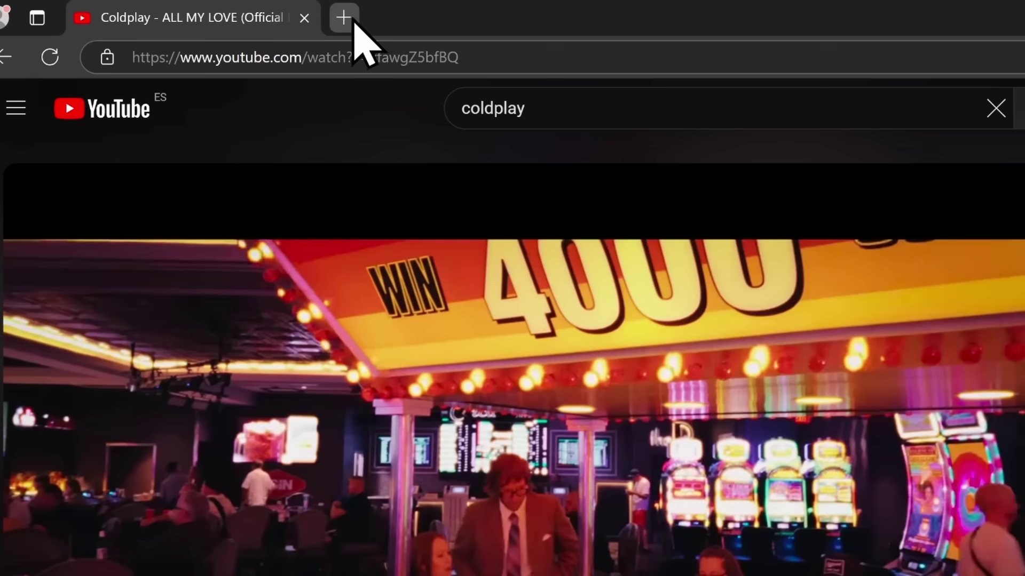
Search Google Maps for London in a new tab and copy its coordinates 51.50973, -0.11603
{"action": "left_click", "coordinate": [353, 23]}
{"action": "left_click", "coordinate": [341, 50]}
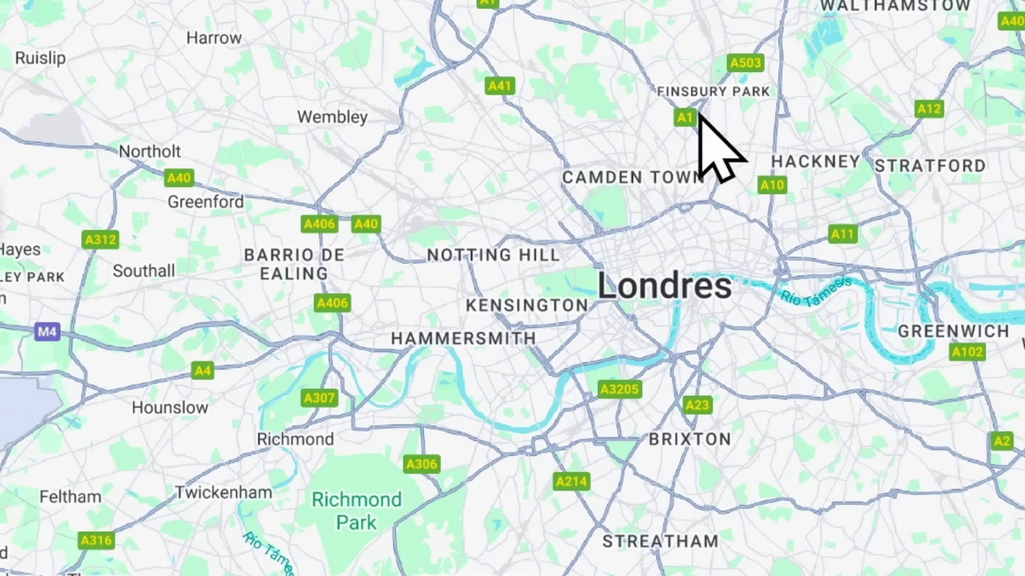
{"action": "right_click", "coordinate": [692, 277]}
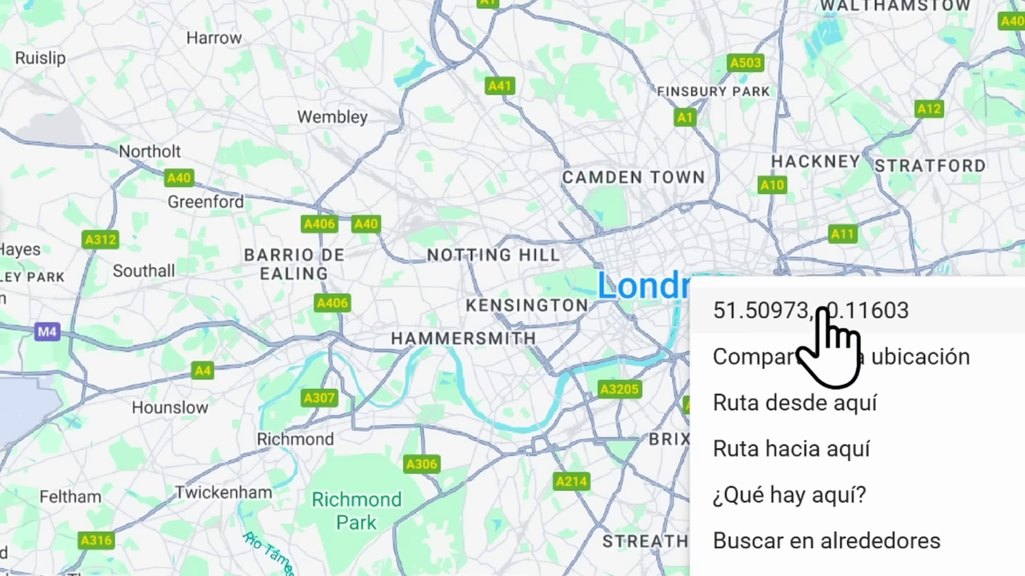
{"action": "left_click", "coordinate": [790, 315]}
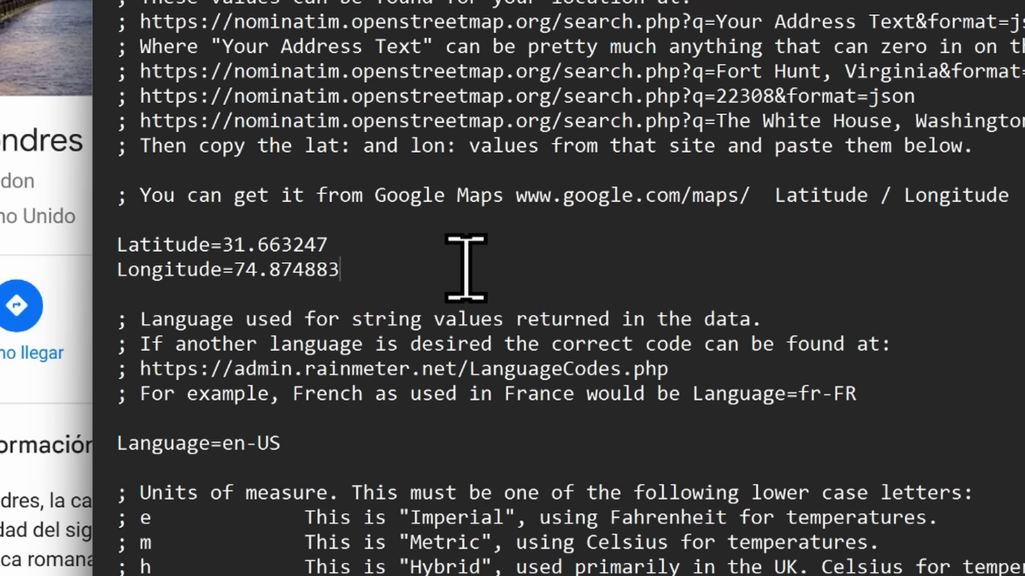
Paste the London coordinates on a new line and replace Latitude 31.663247 with 51.5097264359601
{"action": "key", "text": "Return"}
{"action": "type", "text": "51.5097264359601, -0.11602766476538671"}
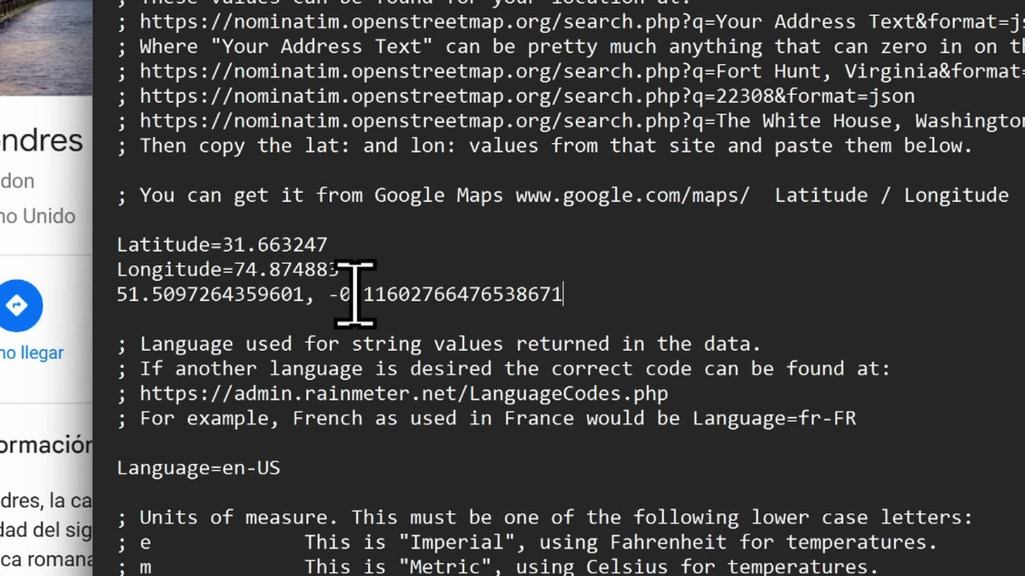
{"action": "left_click_drag", "start_coordinate": [118, 294], "coordinate": [307, 309]}
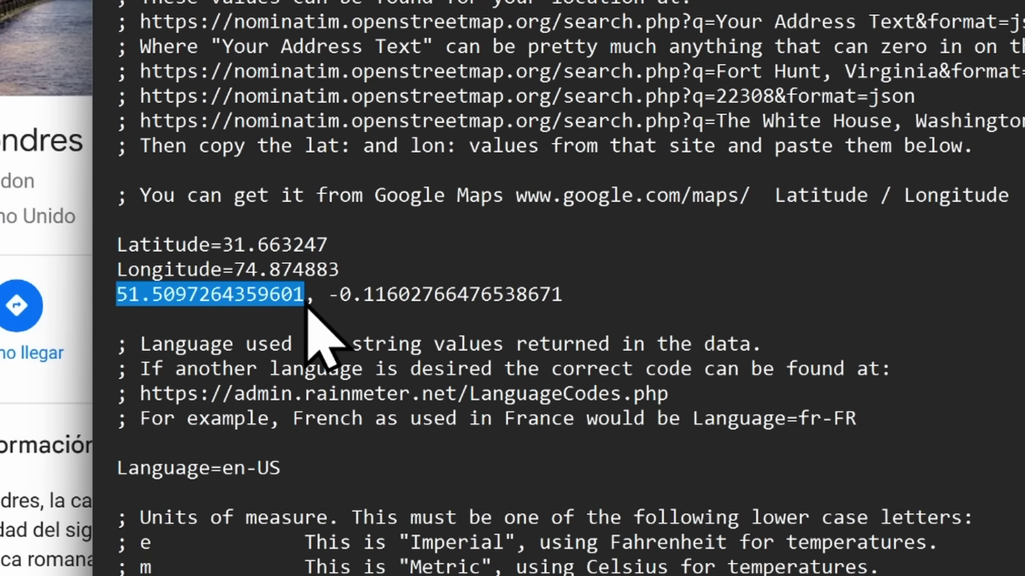
{"action": "key", "text": "ctrl+c"}
{"action": "left_click_drag", "start_coordinate": [369, 245], "coordinate": [223, 247]}
{"action": "key", "text": "ctrl+v"}
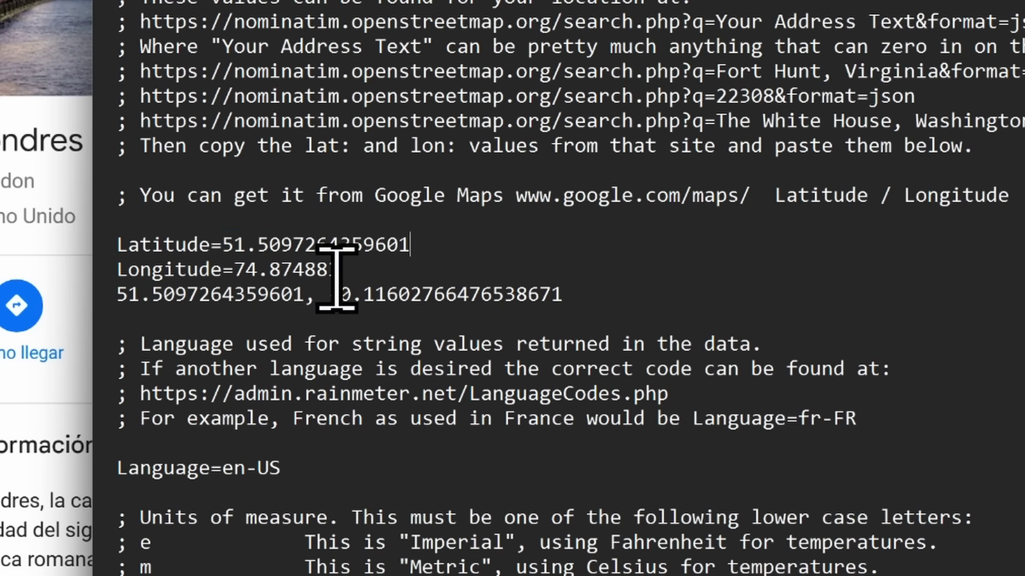
Replace Longitude 74.874883 with -0.11602766476538671 and delete the leftover coordinates line
{"action": "left_click_drag", "start_coordinate": [328, 295], "coordinate": [571, 334]}
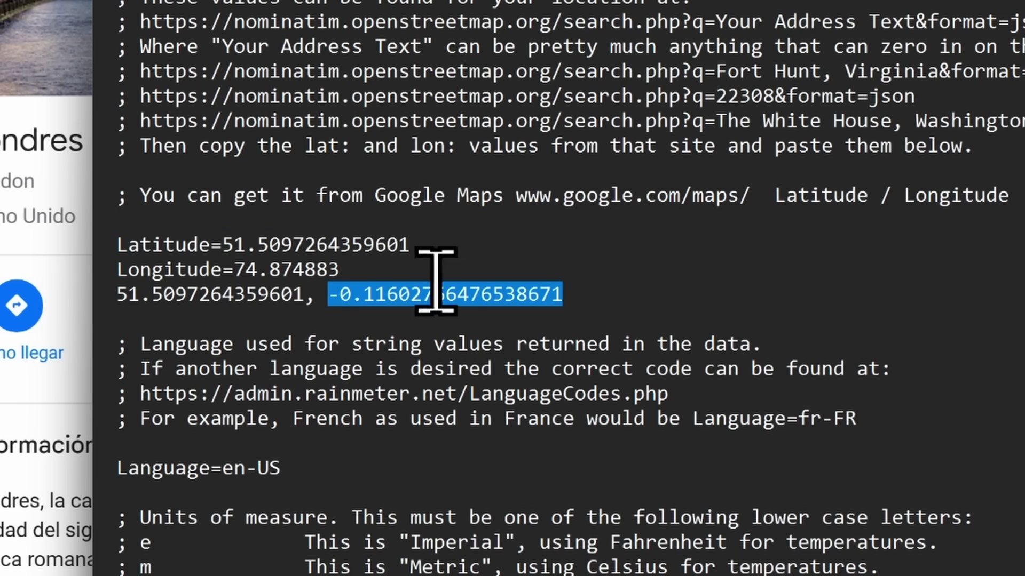
{"action": "key", "text": "ctrl+c"}
{"action": "left_click_drag", "start_coordinate": [344, 270], "coordinate": [223, 269]}
{"action": "key", "text": "ctrl+v"}
{"action": "left_click_drag", "start_coordinate": [572, 318], "coordinate": [113, 292]}
{"action": "key", "text": "Delete"}
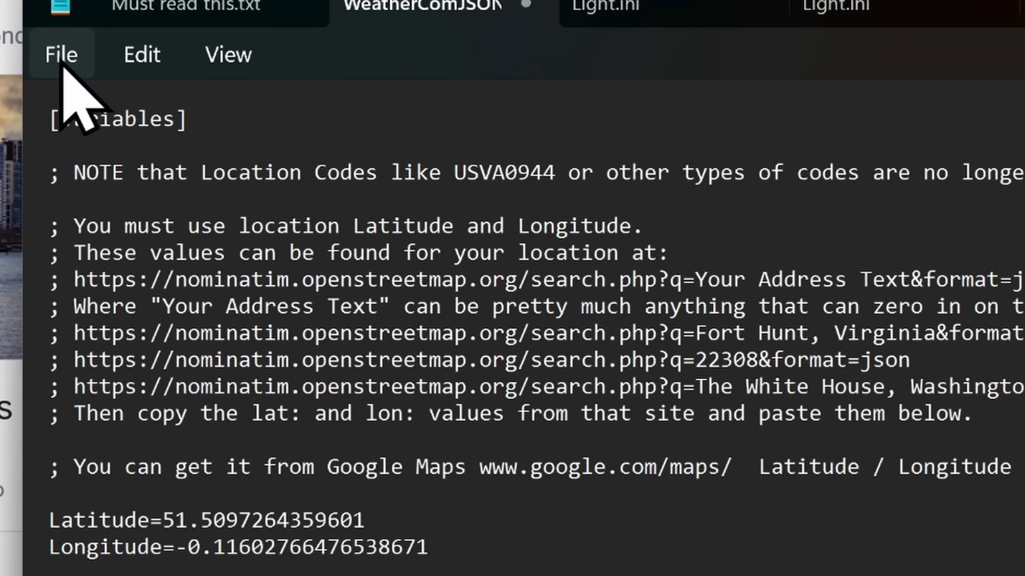
{"action": "left_click", "coordinate": [60, 59]}
Save the weather variables file and refresh the weather skin to use London's coordinates
{"action": "left_click", "coordinate": [80, 269]}
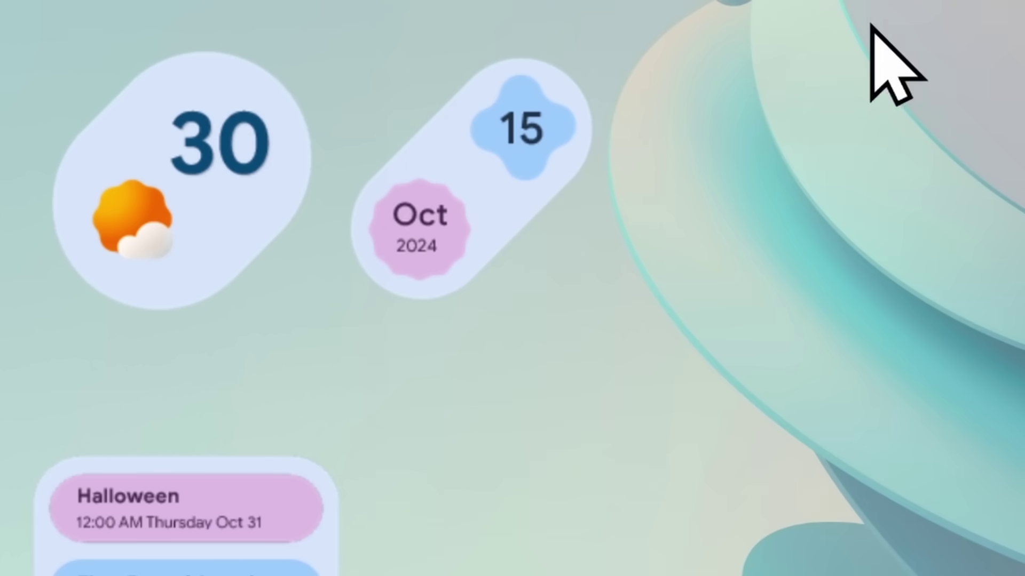
{"action": "right_click", "coordinate": [253, 163]}
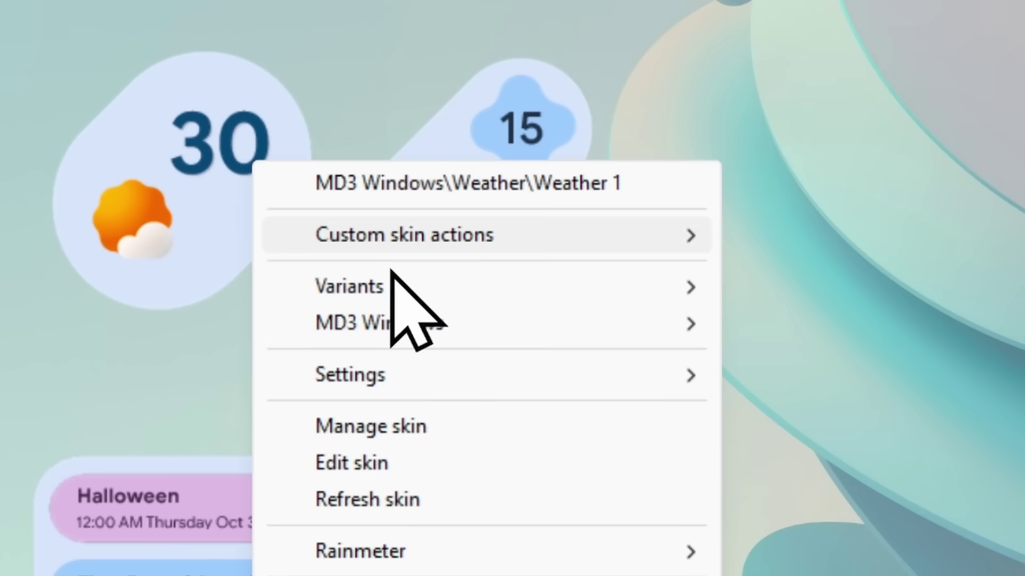
{"action": "left_click", "coordinate": [383, 490]}
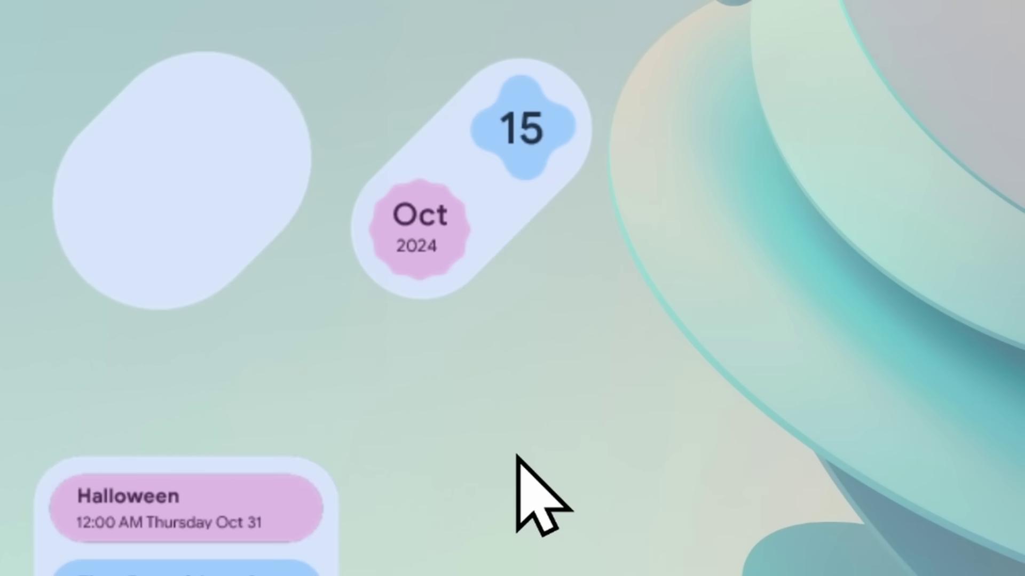